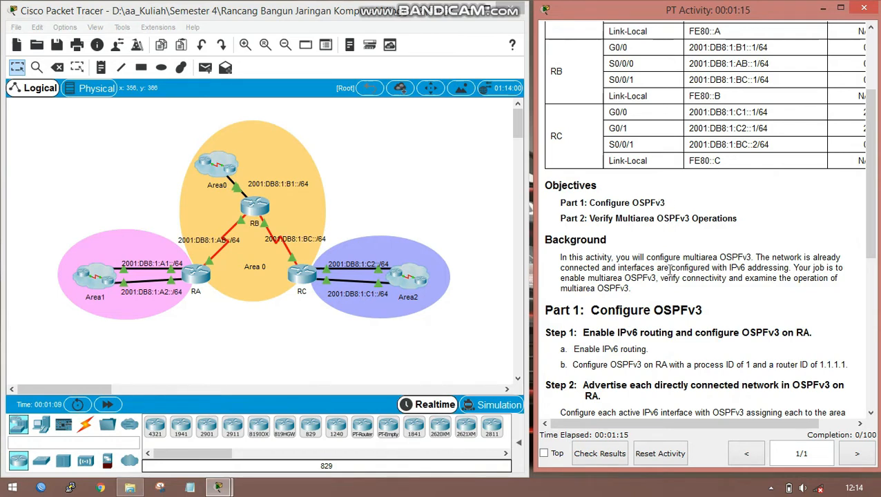
Review the Part 1 instructions and open the command-line prompt of router RA
scroll(666, 273, down, 1)
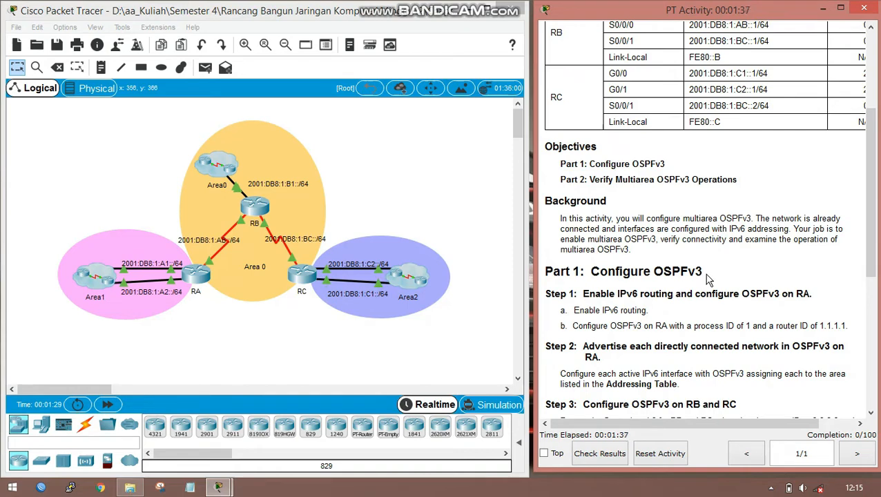
scroll(705, 277, down, 2)
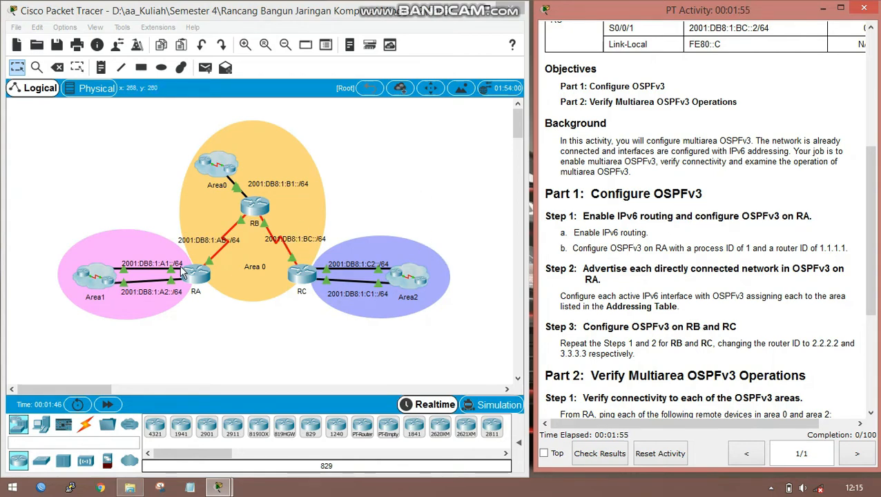
click(203, 284)
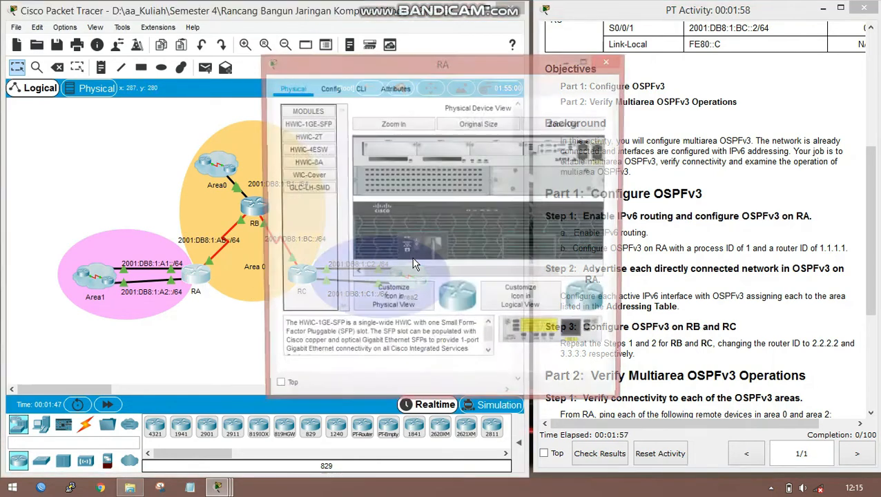
click(359, 88)
drag(545, 59, 363, 66)
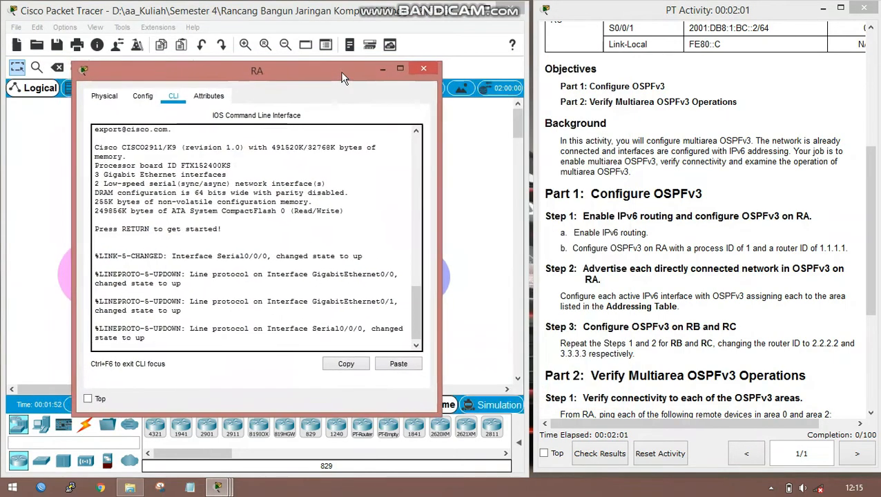
click(344, 345)
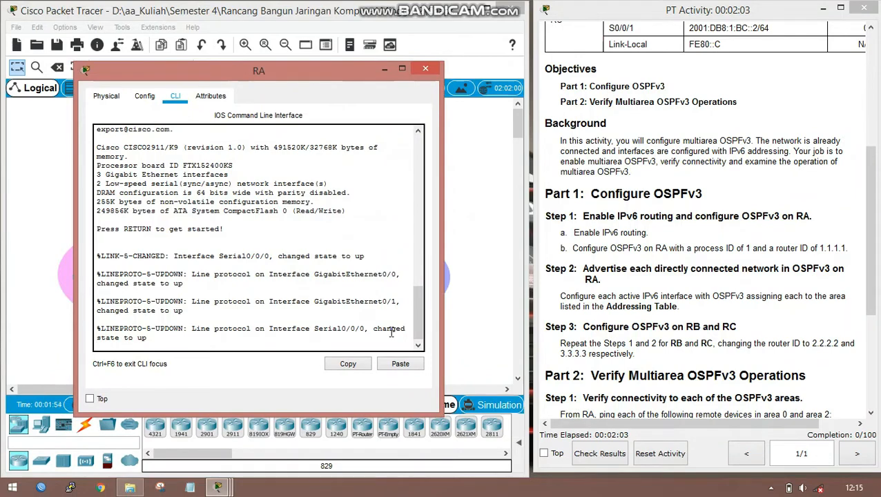
key(Return)
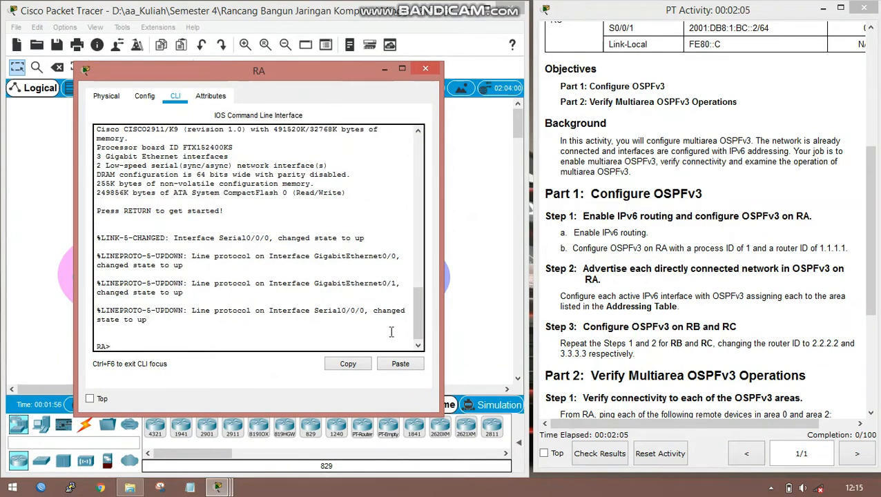
Enter global configuration mode on RA and enable IPv6 routing with ipv6 unicast-routing
text(ena)
key(Return)
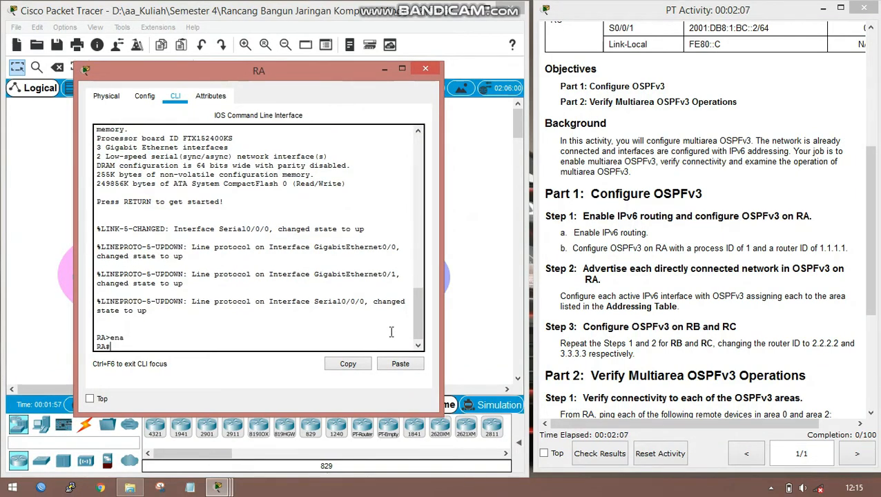
text(conf t)
key(Return)
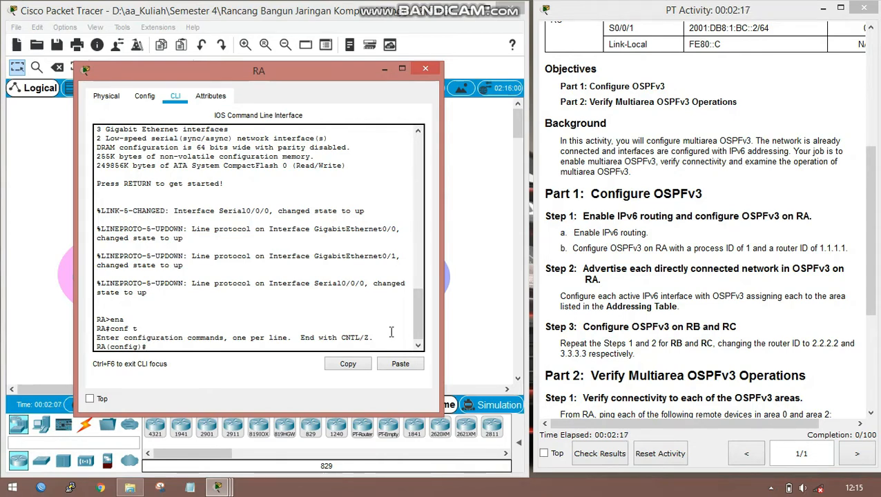
text(ipv)
key(Tab)
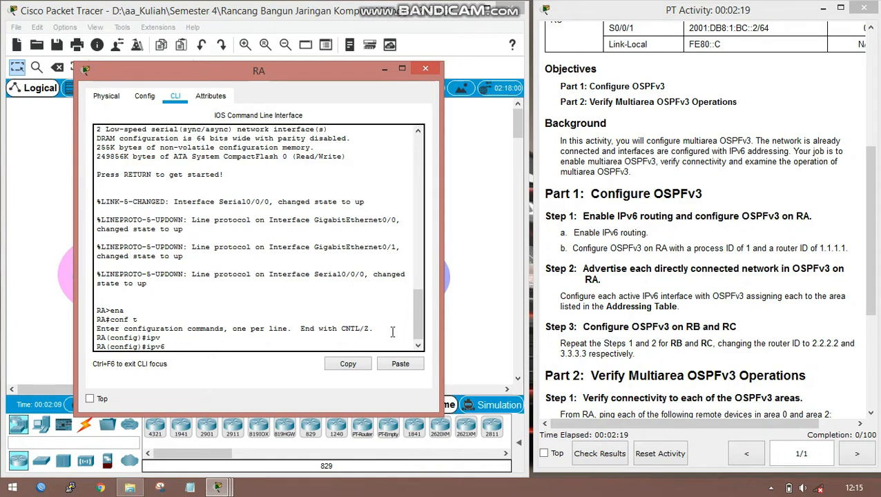
text(unicast-routing)
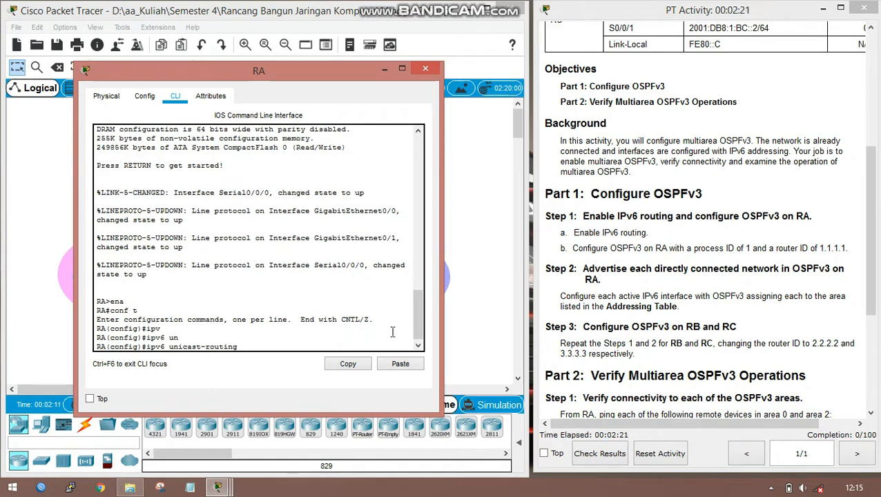
key(Tab)
key(Return)
key(Return)
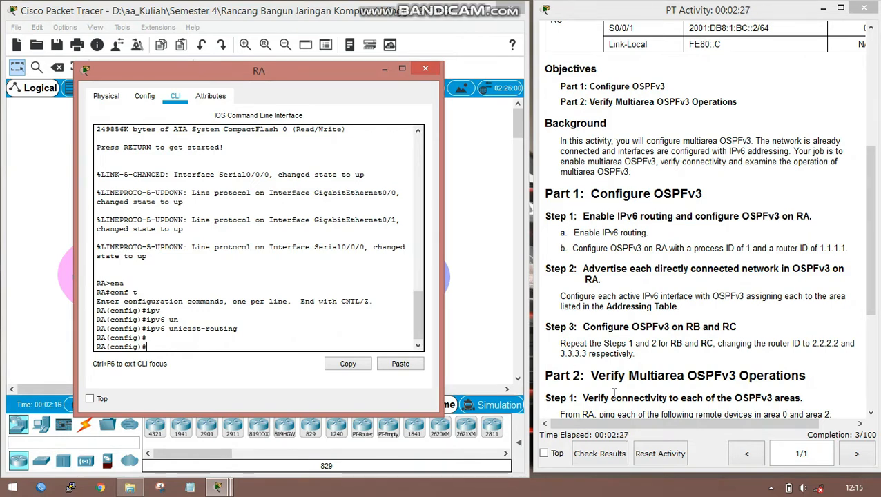
Check the OSPFv3 process requirements for RA and begin an ipv6 command at its global configuration prompt
click(633, 253)
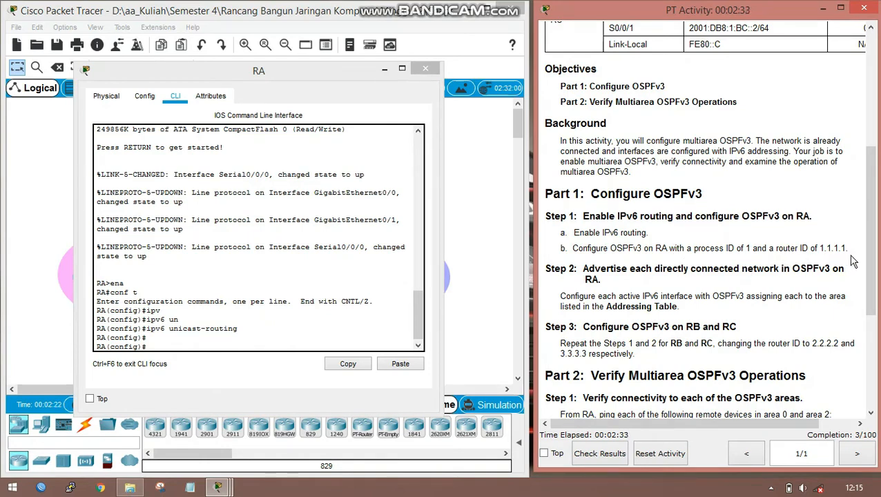
click(299, 340)
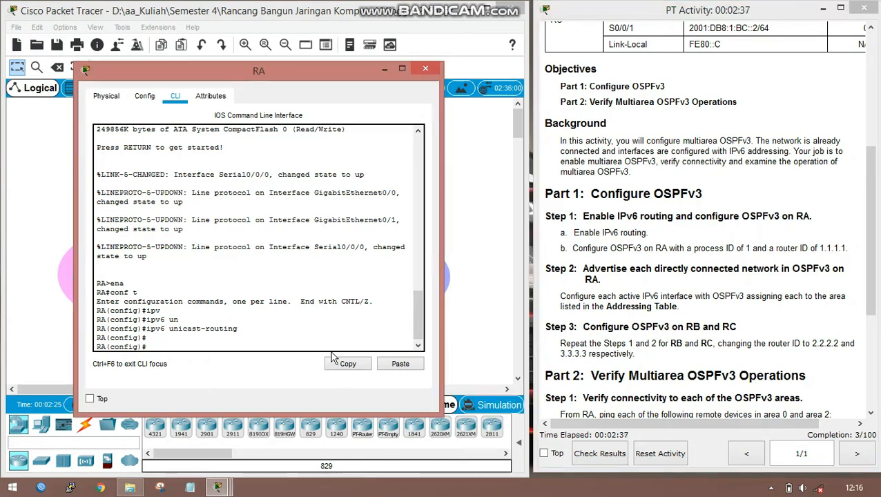
text(ipv)
key(Tab)
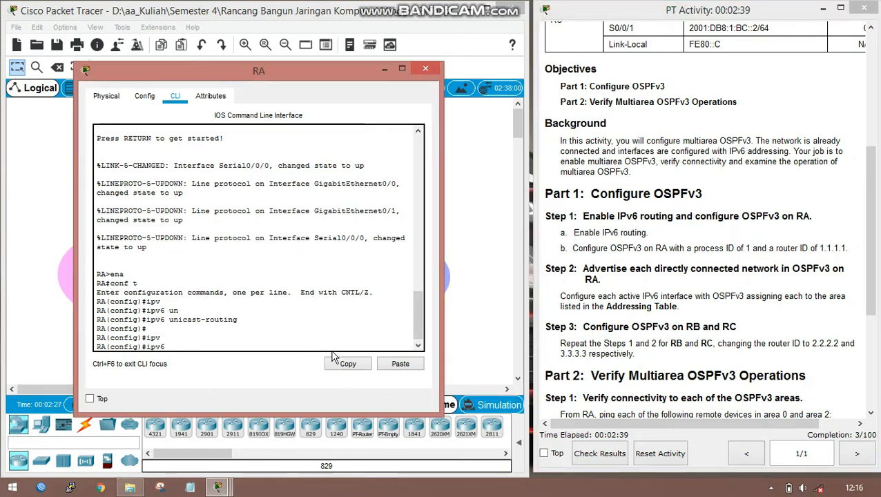
text(os)
key(Tab)
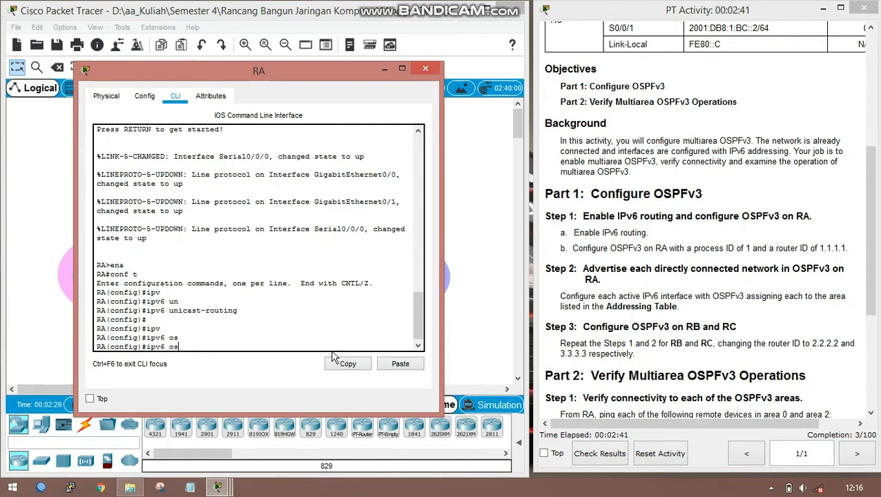
text(p)
text(f 1)
text(\)
key(BackSpace)
key(BackSpace)
key(BackSpace)
key(BackSpace)
Complete the command as ipv6 router ospf 1 to create OSPFv3 process 1 on RA
text(rou)
key(Tab)
text(te)
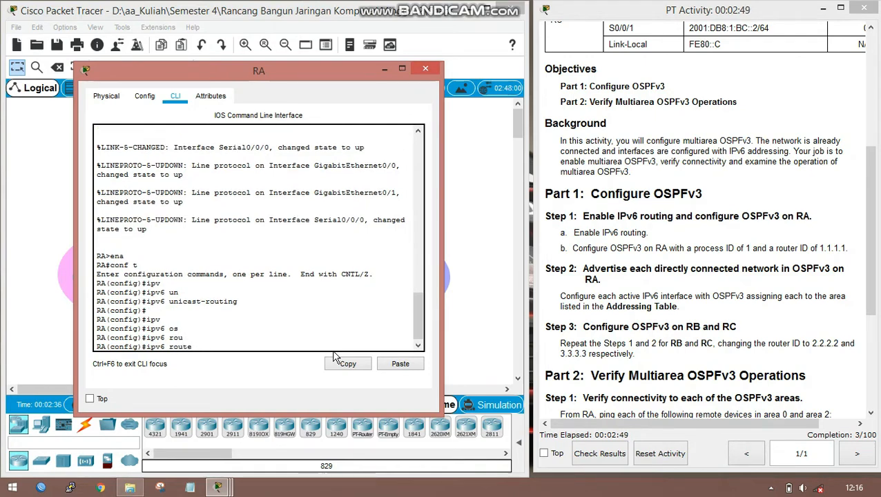
text(r os)
key(Tab)
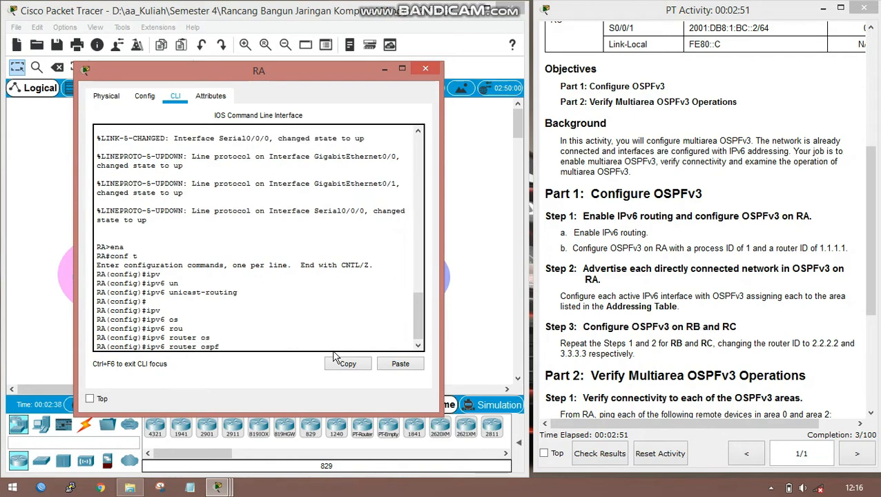
text(1)
key(Return)
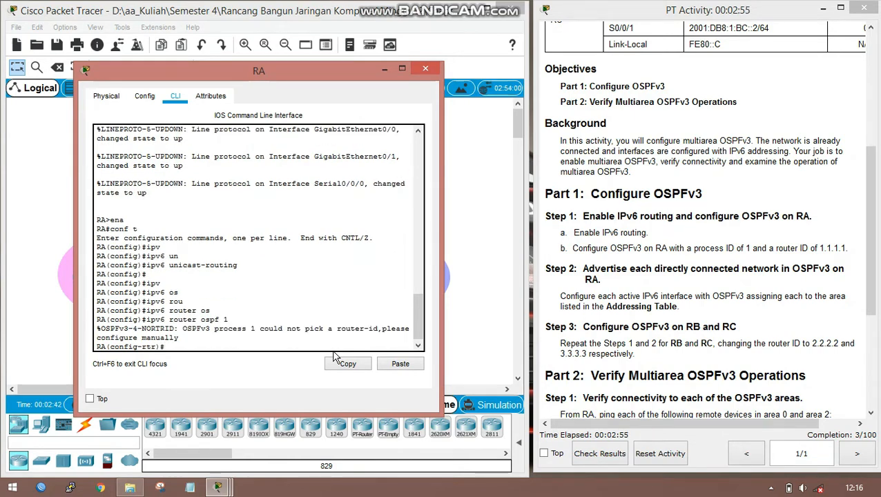
Set RA's OSPFv3 router ID to 1.1.1.1
text(rou)
key(Tab)
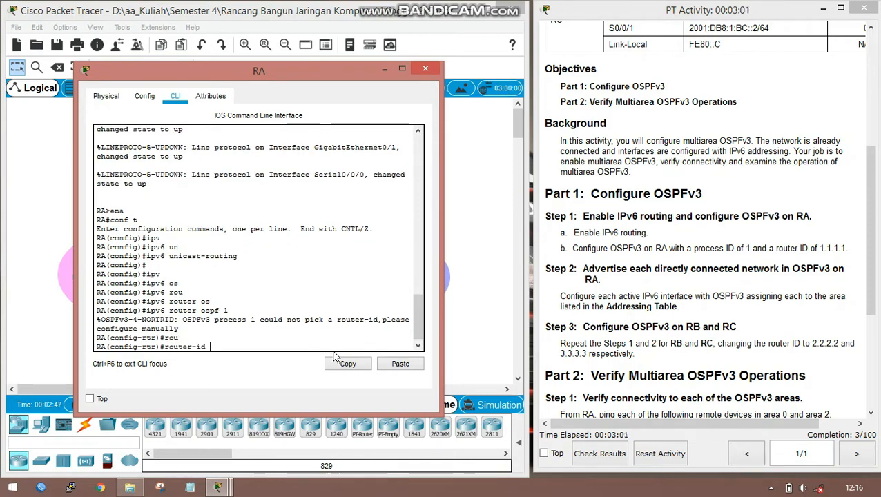
text(1.1.1.1)
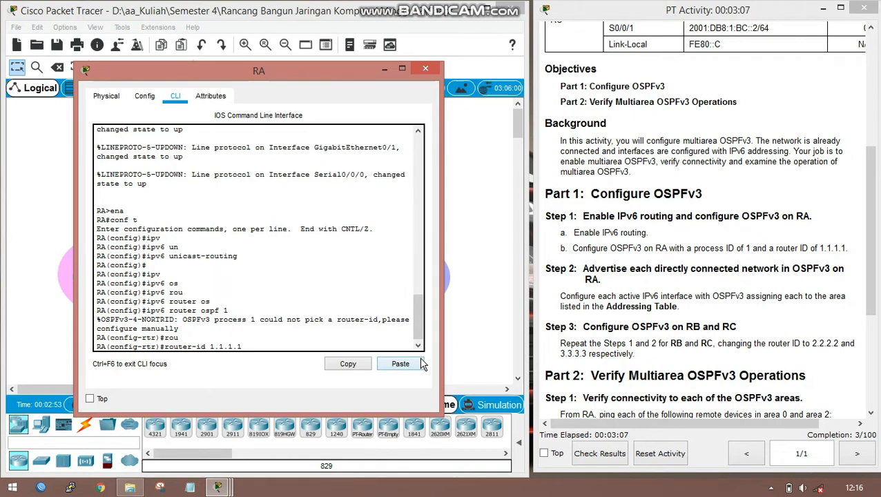
key(Return)
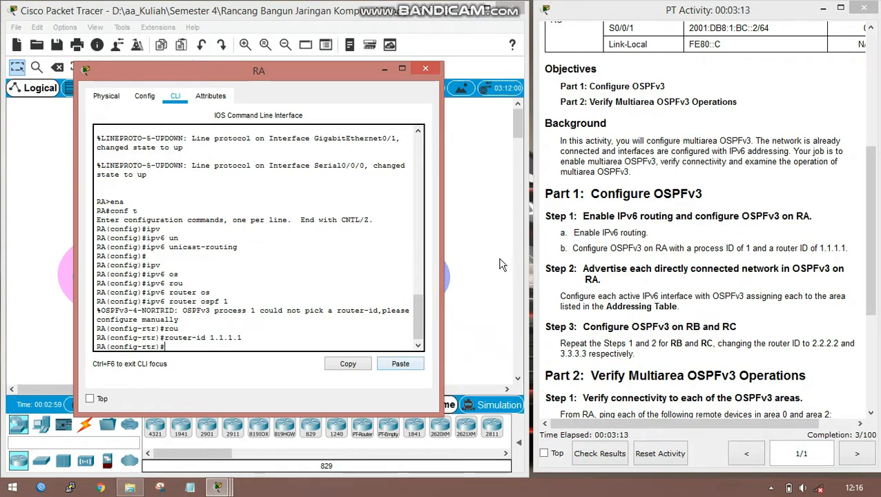
Review the Step 2 instructions on interface area assignment and exit RA's OSPFv3 router configuration mode
click(559, 289)
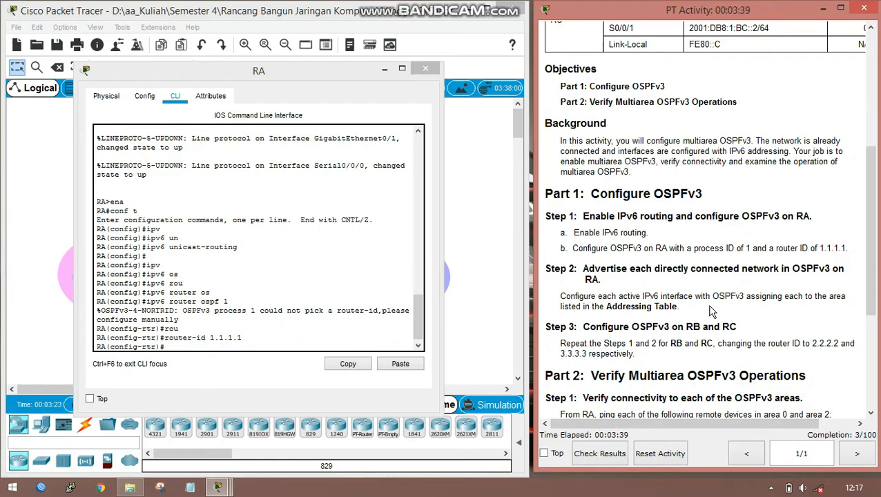
scroll(711, 310, up, 5)
scroll(740, 258, down, 5)
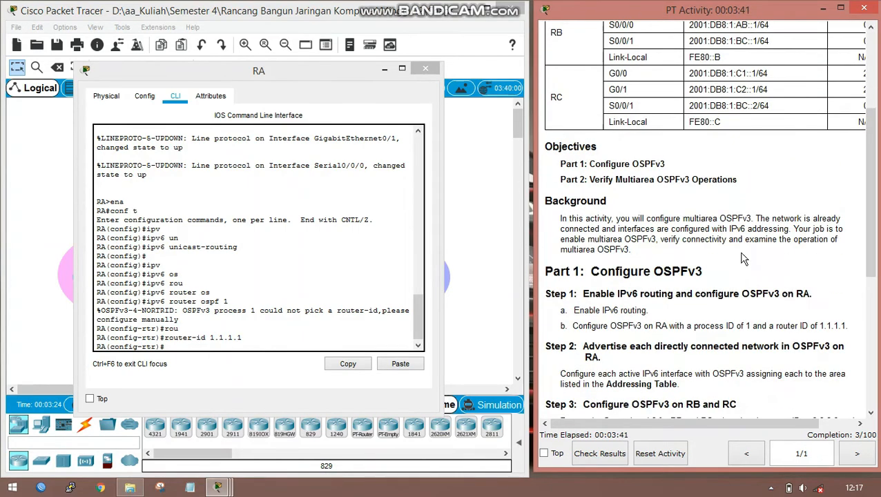
click(283, 338)
click(307, 347)
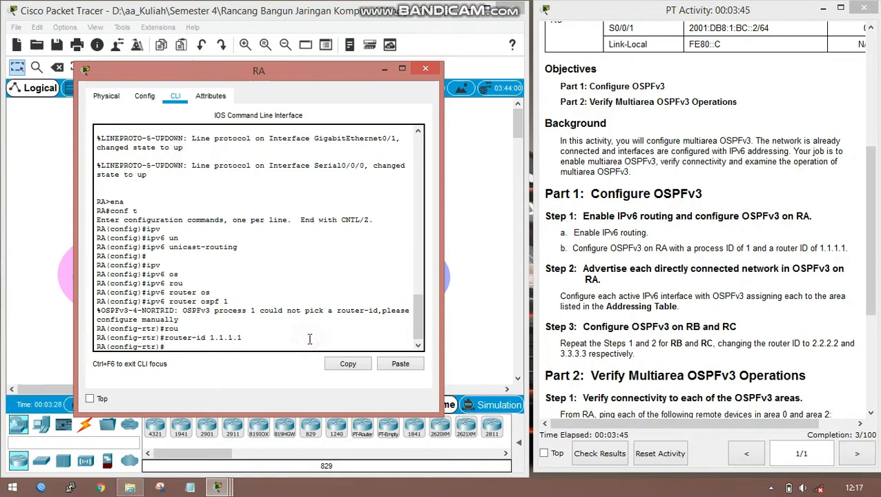
click(316, 338)
text(exi)
key(Return)
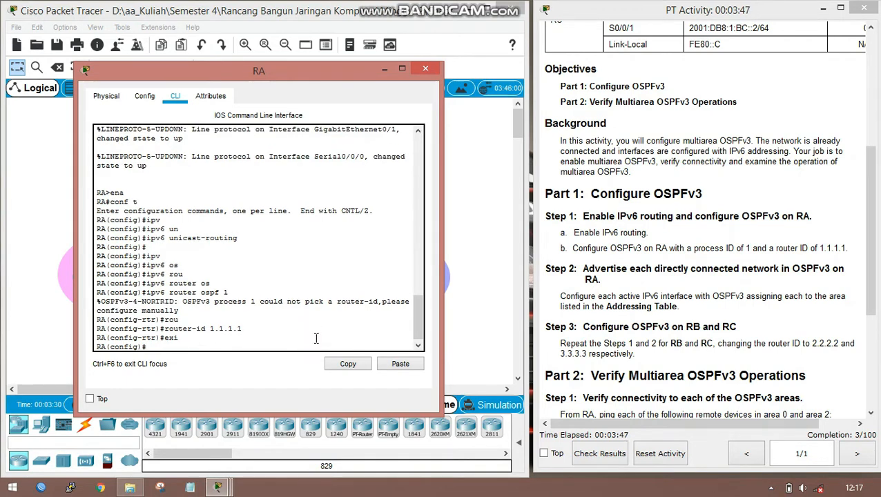
Assign RA's interface gigabitEthernet 0/0 to OSPFv3 process 1, area 1, and return to global configuration mode
text(in)
key(Tab)
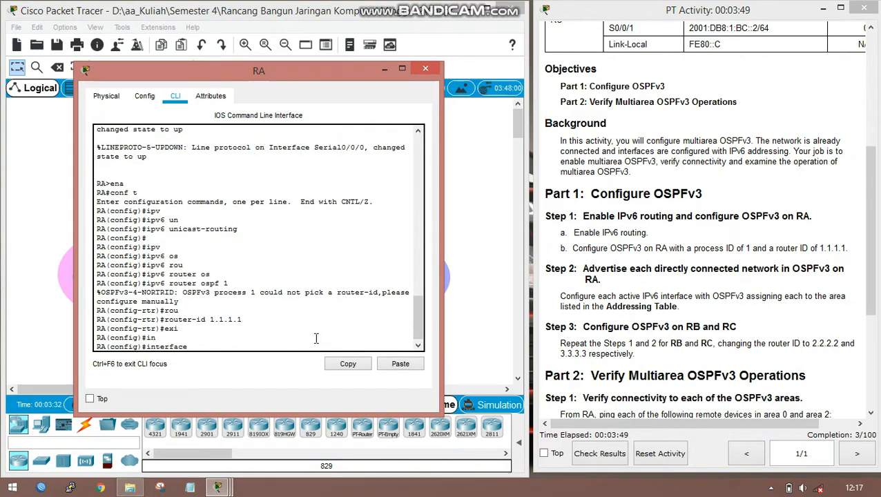
text(g)
key(Tab)
text(0/0)
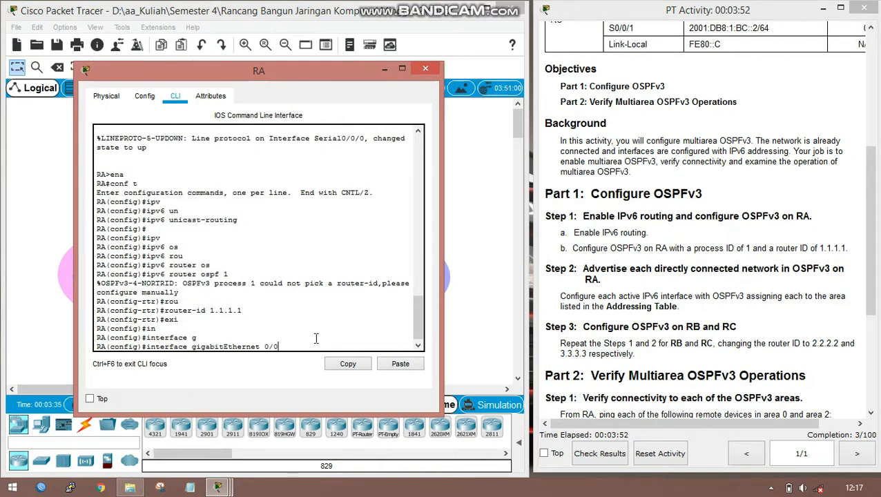
key(Return)
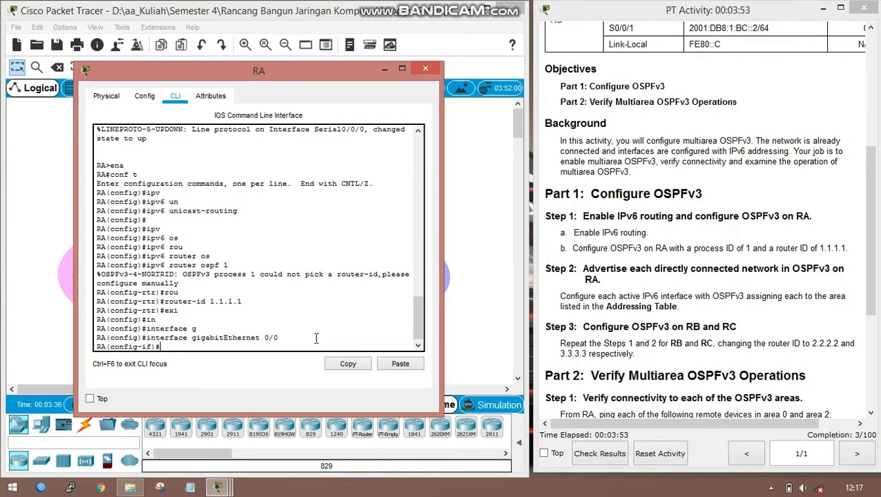
text(ipv)
key(Tab)
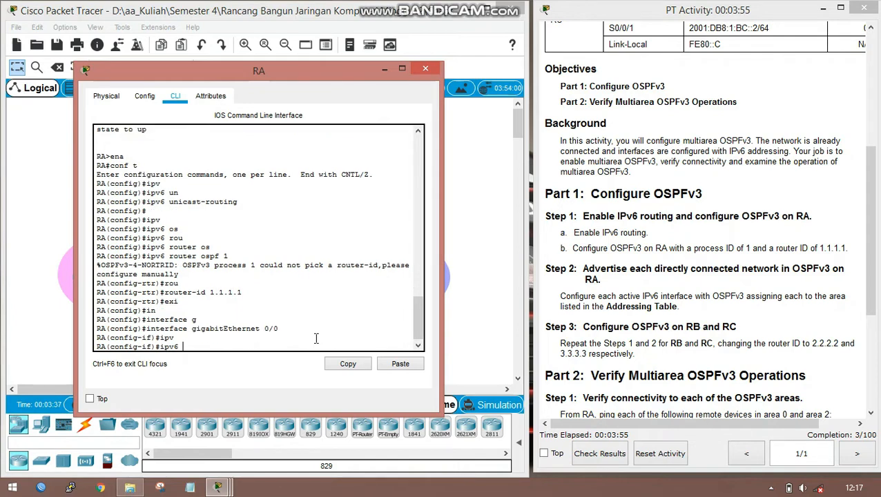
text(os)
key(Tab)
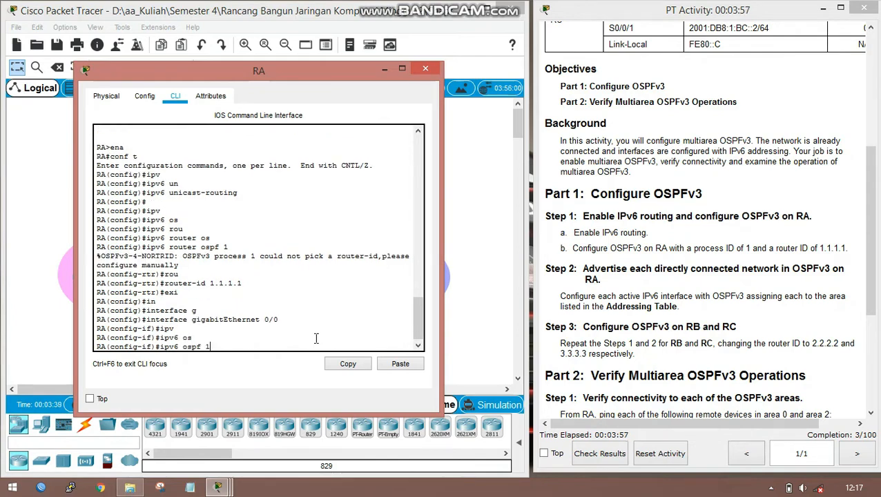
text(1 area 1)
key(Return)
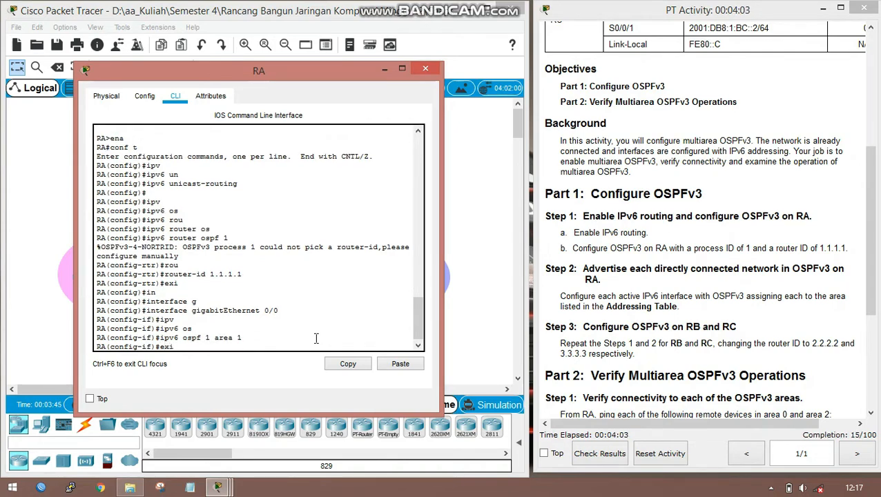
text(exi)
key(Return)
key(Return)
Enter interface configuration mode for gigabitEthernet 0/1 on RA
text(in)
key(Tab)
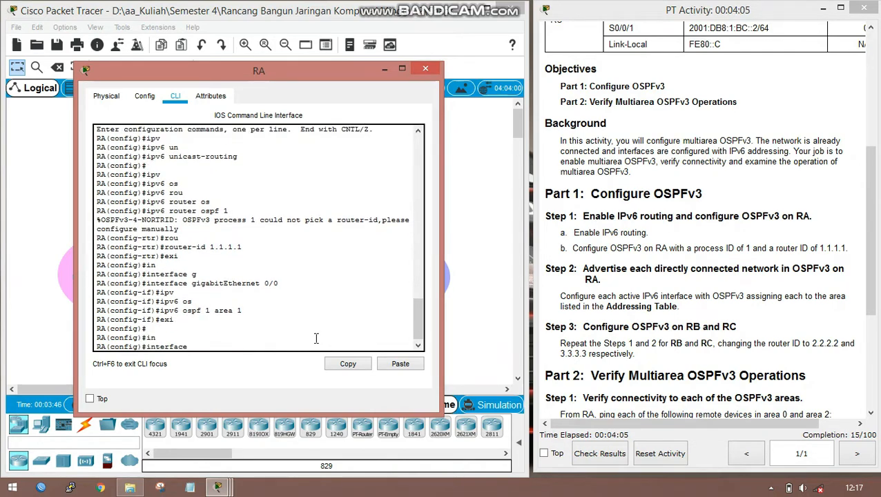
text(g)
key(Tab)
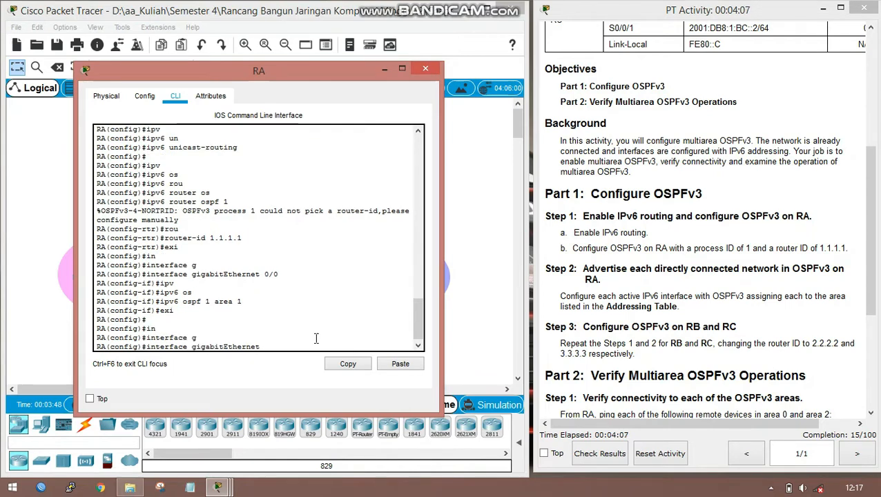
text(0/1)
key(Return)
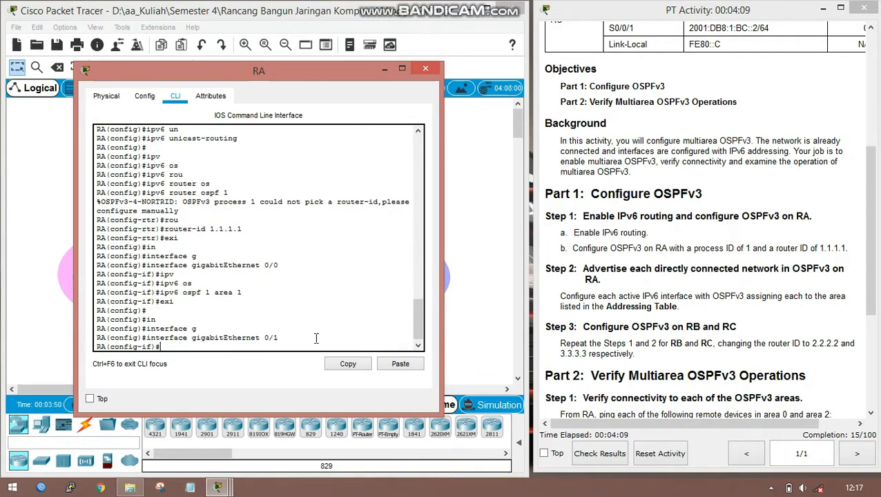
Assign RA's gigabitEthernet 0/1 to OSPFv3 process 1, area 1, and return to global configuration mode
text(ipv)
key(Tab)
text(os)
key(Tab)
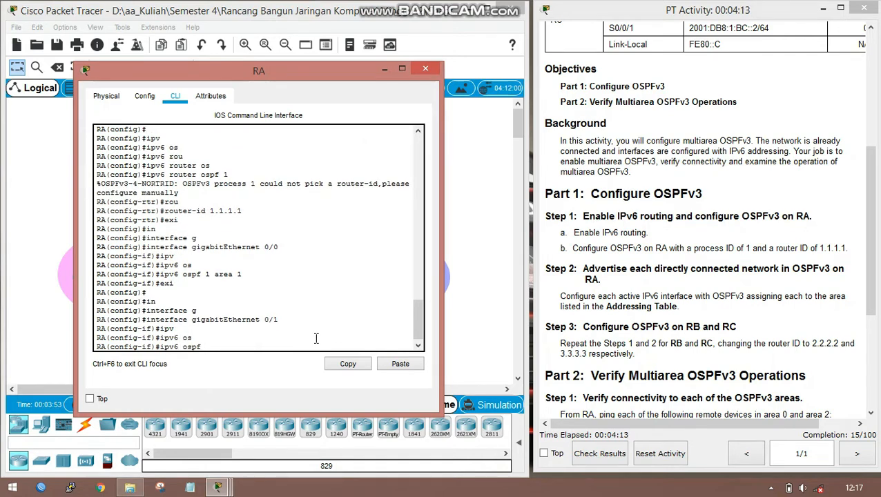
text(1 area 1)
key(Return)
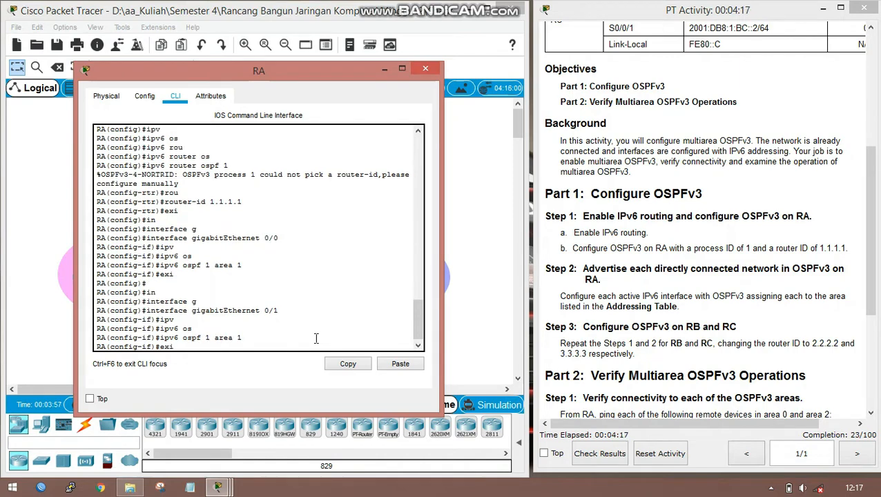
text(exi)
key(Tab)
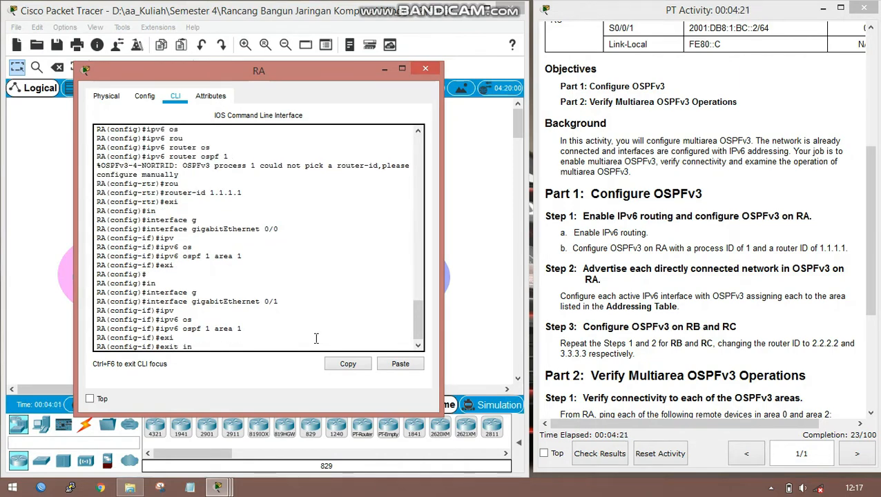
key(Tab)
key(BackSpace)
key(BackSpace)
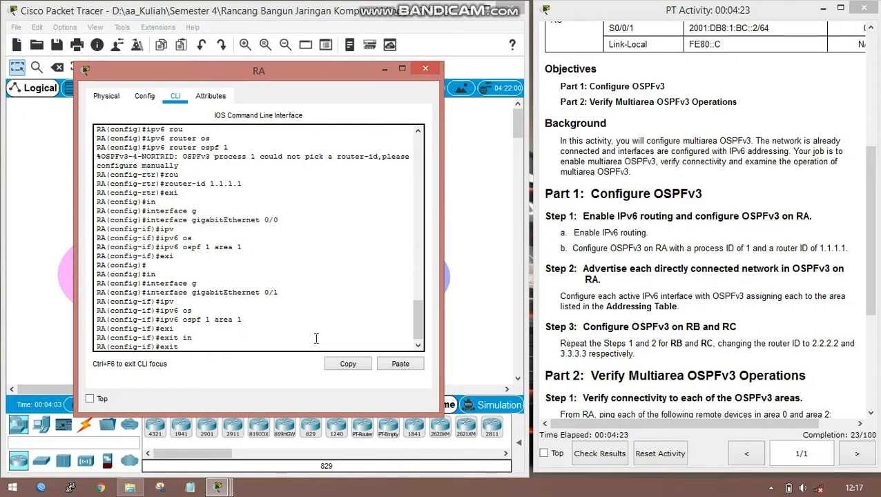
key(Return)
Enter interface configuration mode for serial 0/0/0 on RA
text(in)
key(BackSpace)
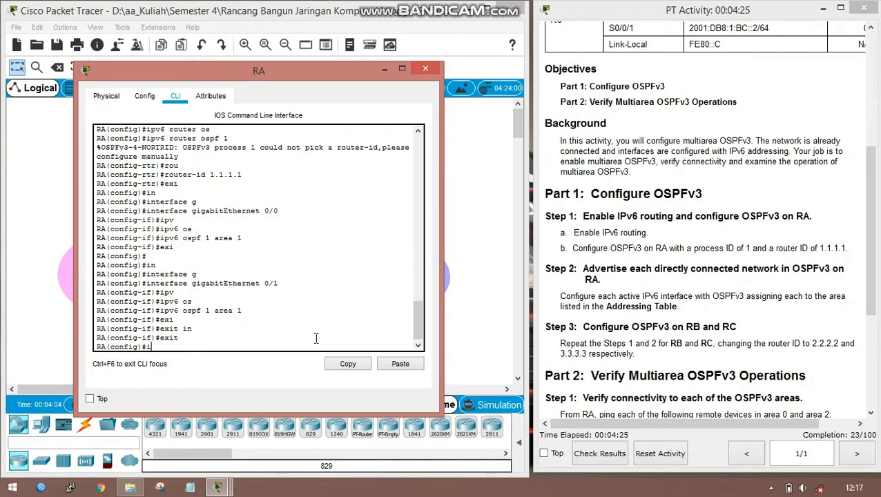
key(Tab)
text(n)
key(Tab)
text(s)
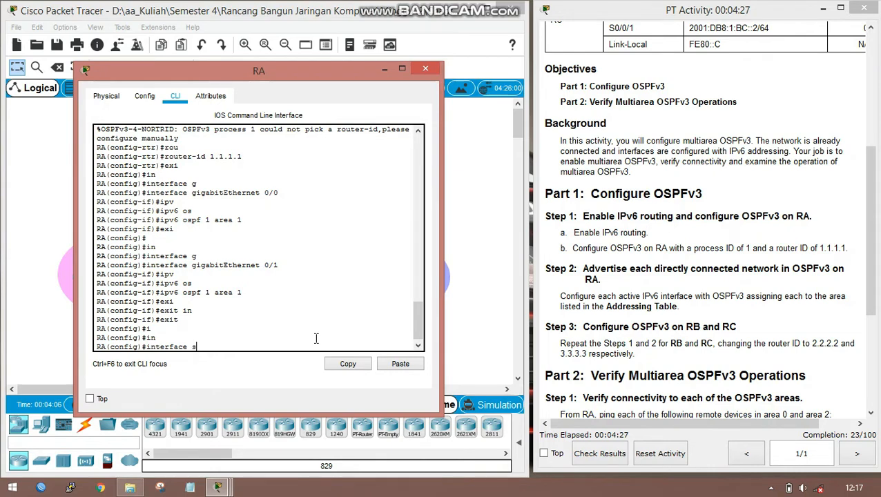
text(e)
key(Tab)
text(0/)
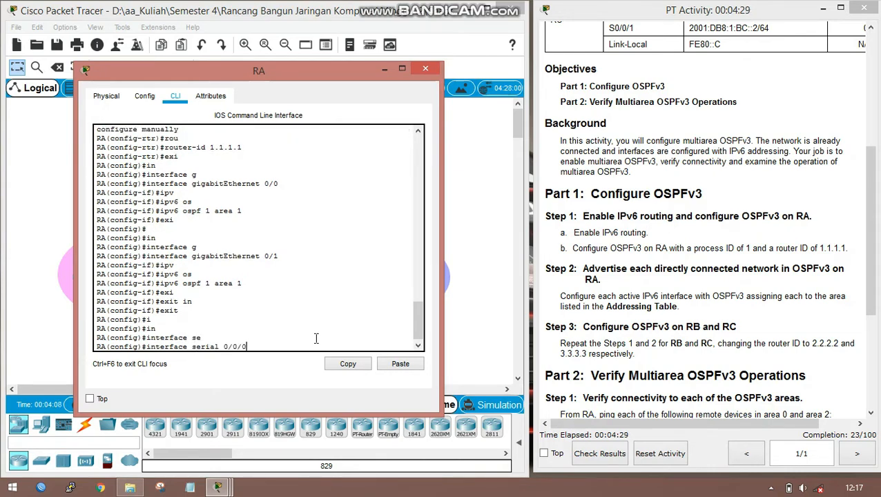
text(0/0)
key(Return)
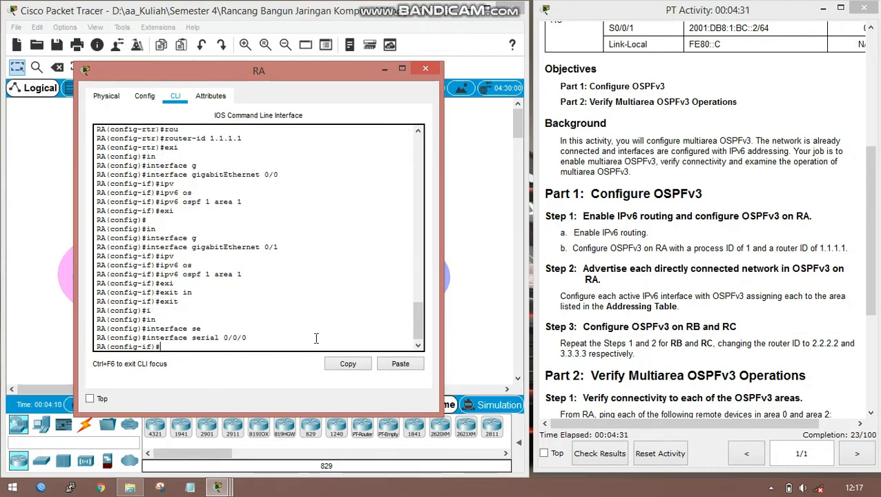
Assign RA's serial 0/0/0 interface to OSPFv3 process 1, area 0
text(ipv)
key(Tab)
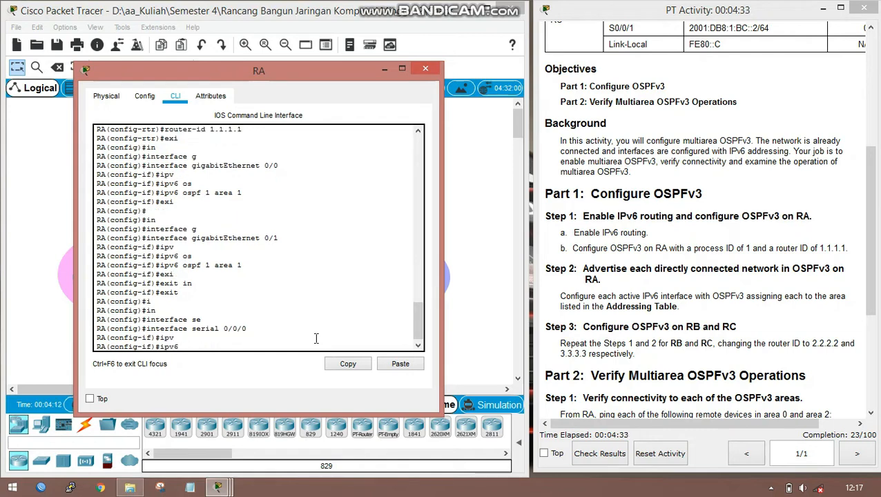
text(os)
key(Tab)
text(ar)
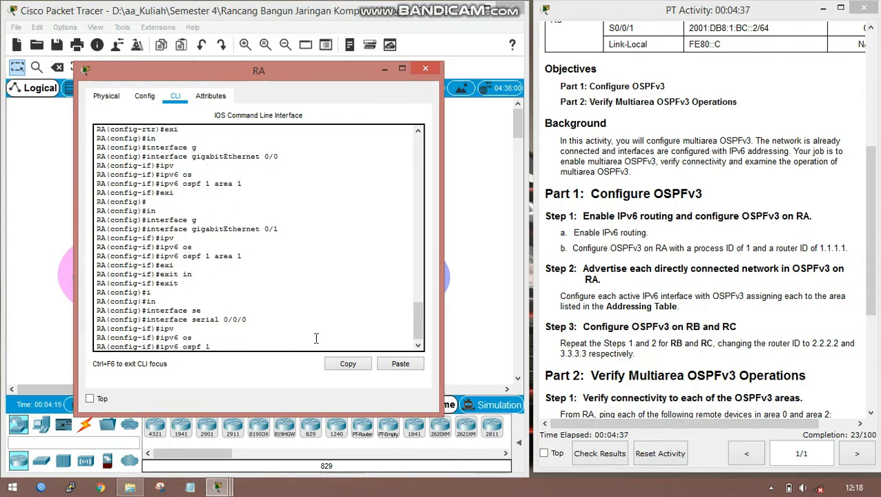
text( area 0)
key(Return)
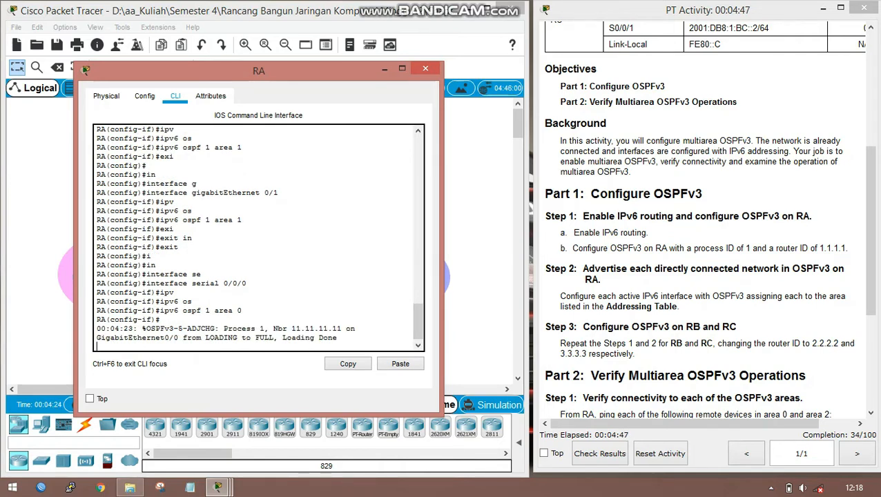
key(Return)
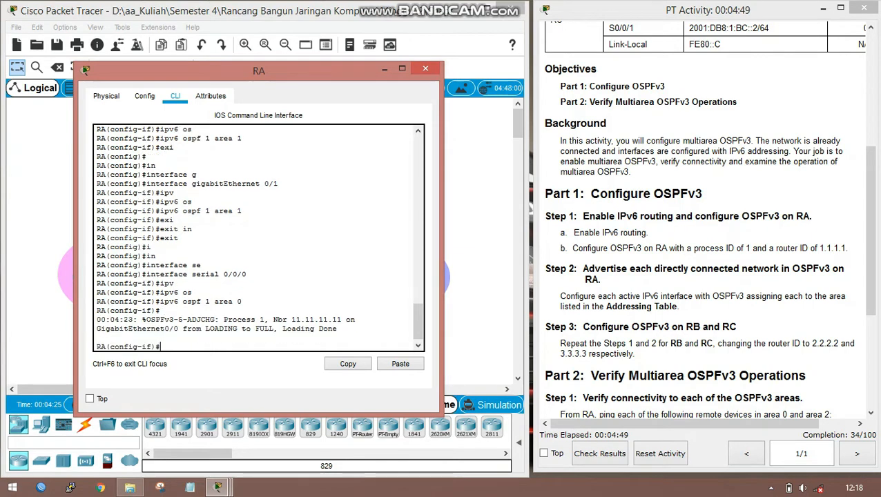
End RA's configuration session and copy the running-config to the startup-config with the default destination filename
text(end)
key(Return)
text(c)
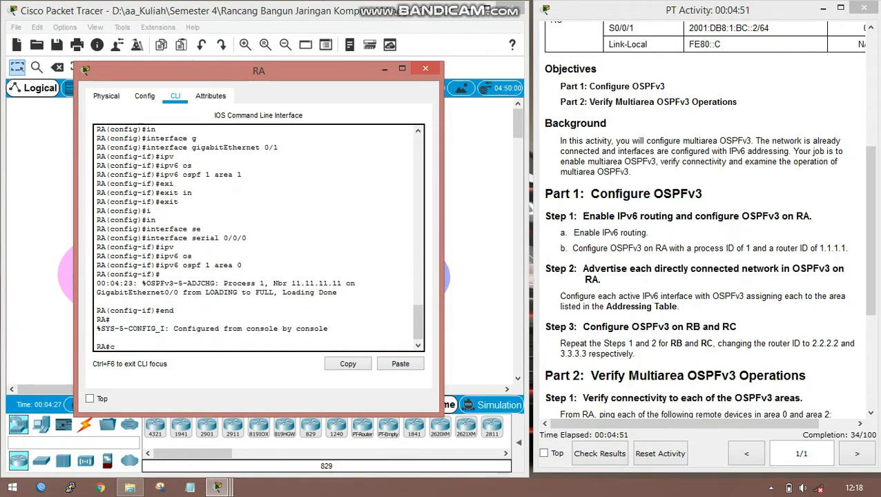
text(op)
key(Tab)
text(run)
key(Tab)
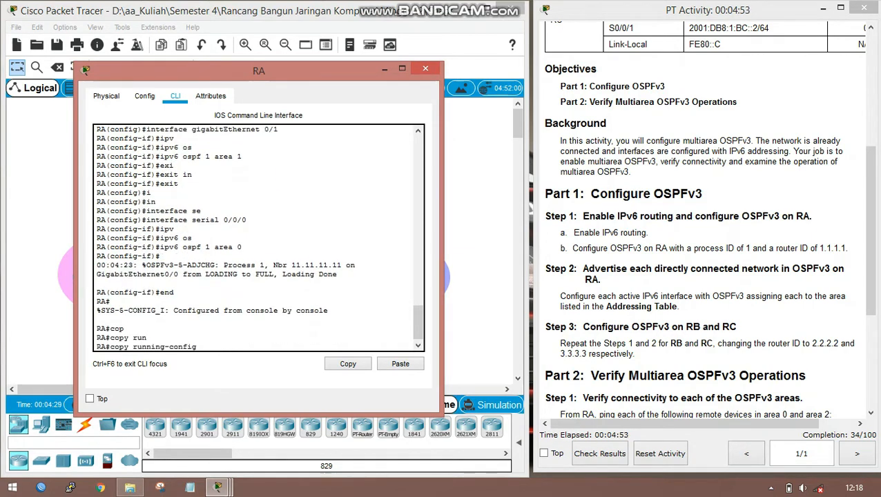
text(st)
key(Tab)
key(Return)
key(Return)
key(Return)
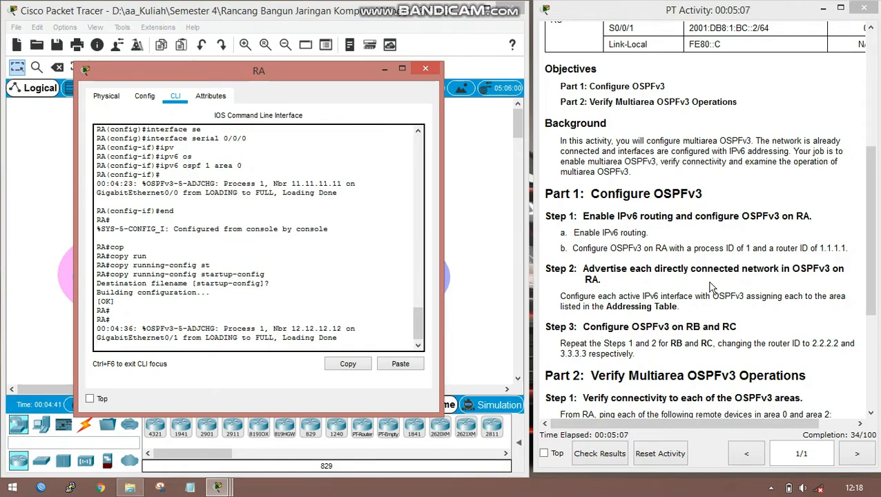
Minimize RA's window, open router RB's command line and enter global configuration mode
click(383, 70)
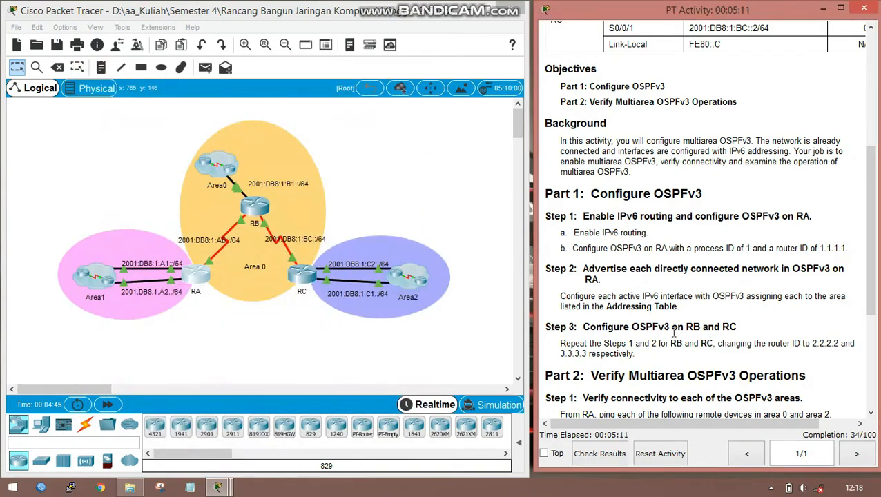
scroll(675, 359, down, 3)
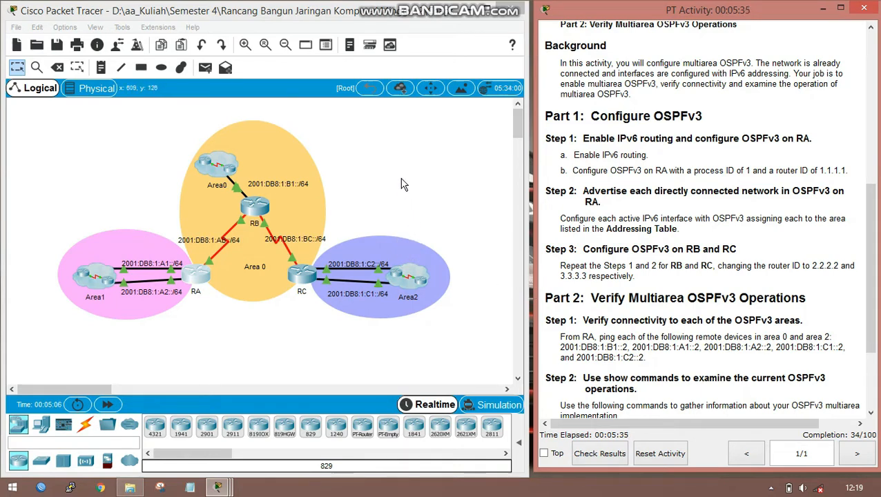
click(332, 185)
click(254, 206)
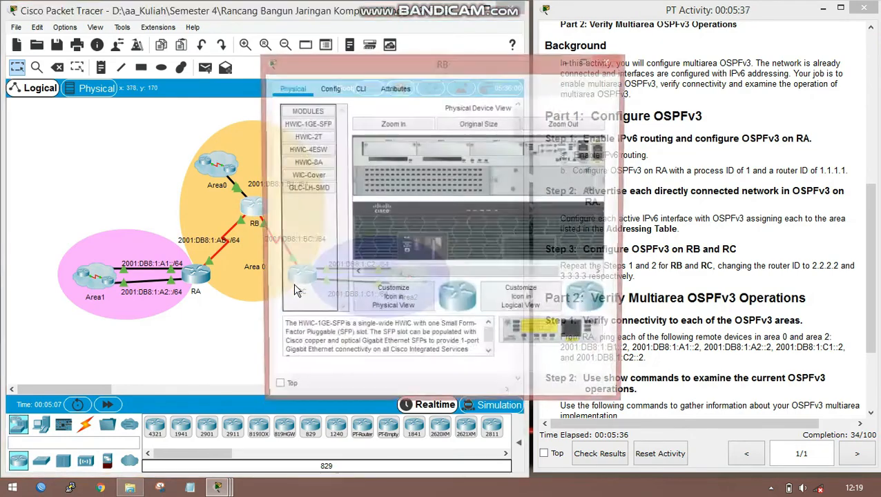
click(359, 89)
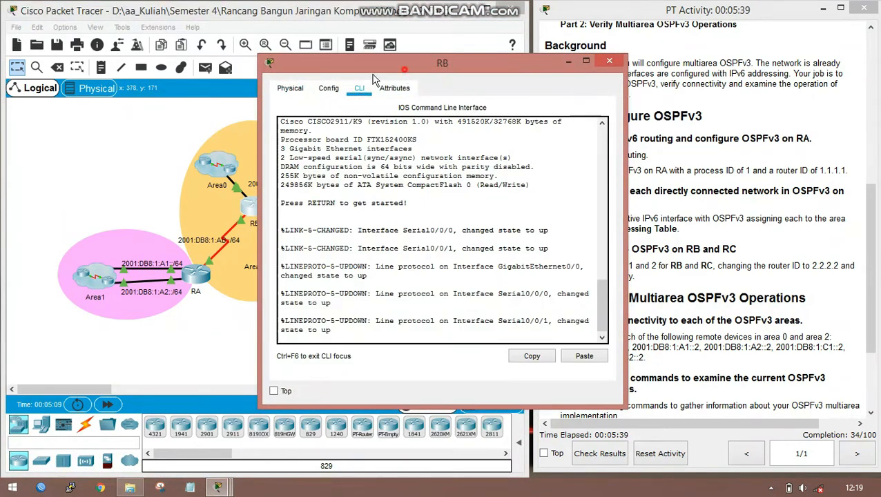
drag(403, 66, 367, 74)
key(Return)
text(ena)
key(Return)
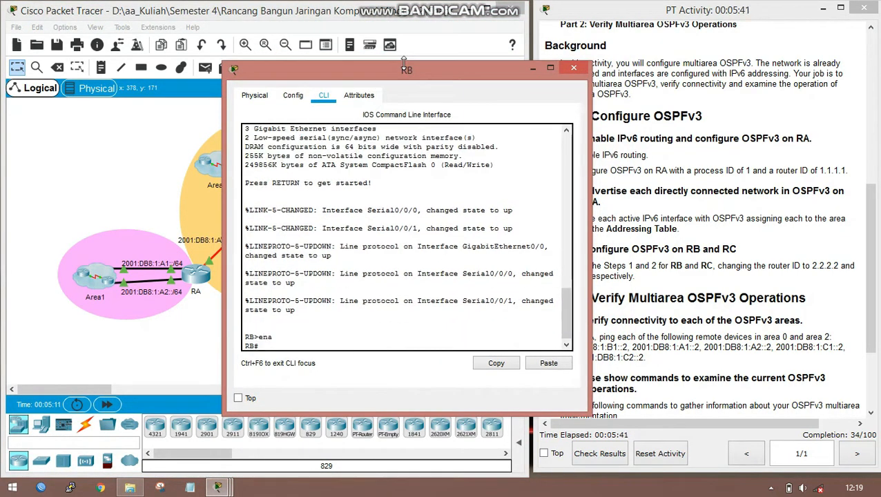
text(conf t)
key(Return)
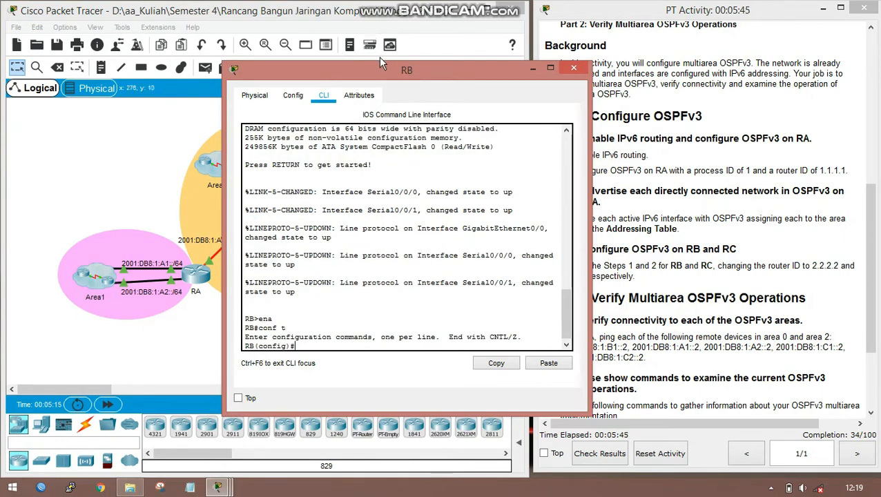
drag(389, 77, 276, 90)
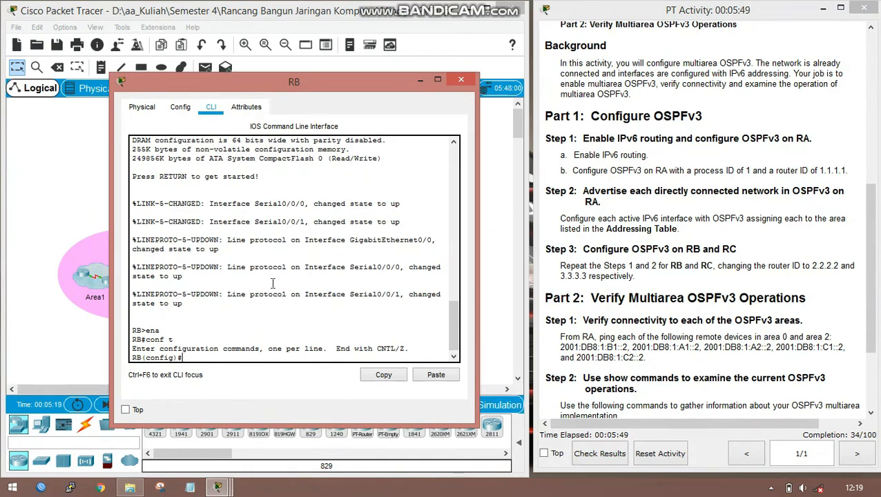
Enable IPv6 unicast routing on RB
click(240, 357)
text(ipv)
key(Tab)
text(un)
key(Tab)
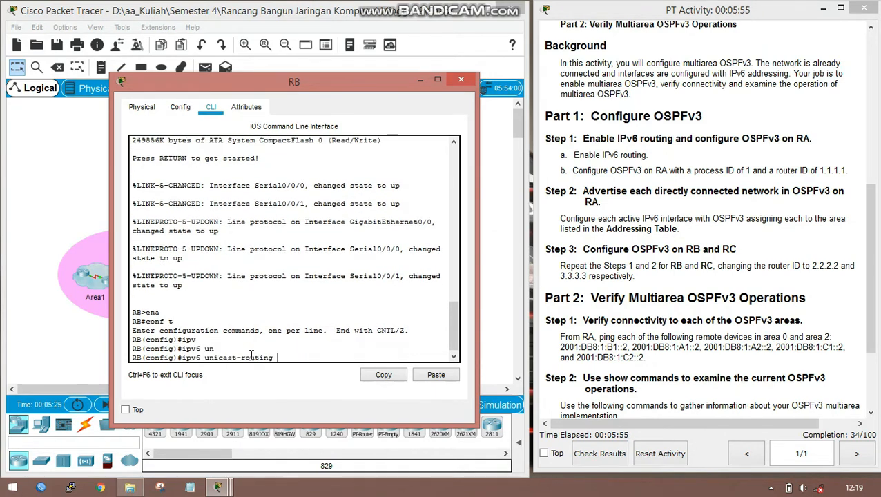
key(Return)
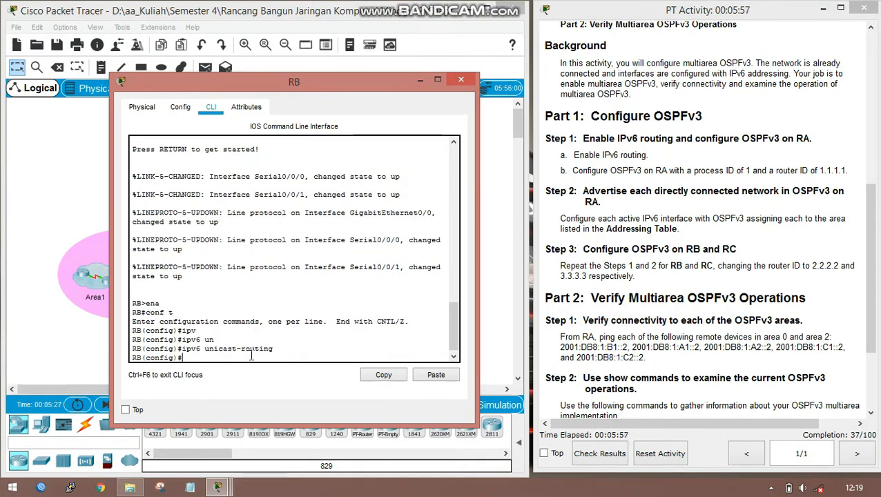
Create OSPFv3 process 1 on RB with the command ipv6 router ospf 1
text(ipv)
key(Tab)
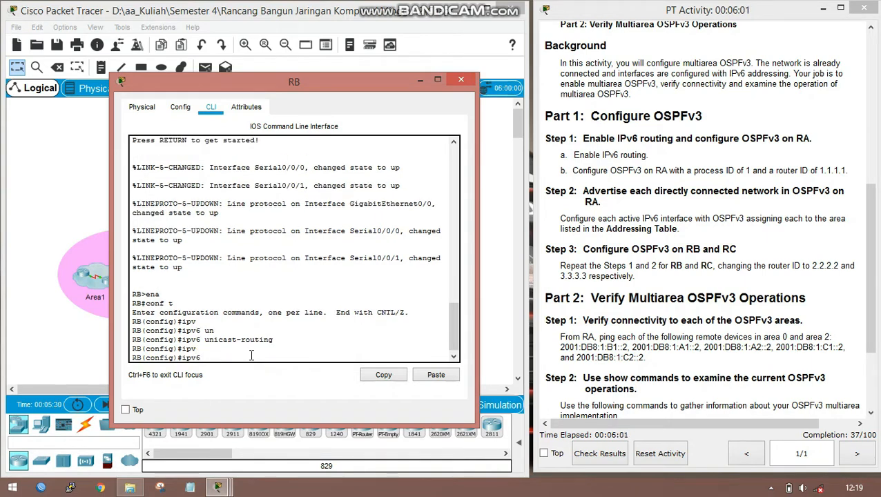
text(rou)
key(Tab)
text(te)
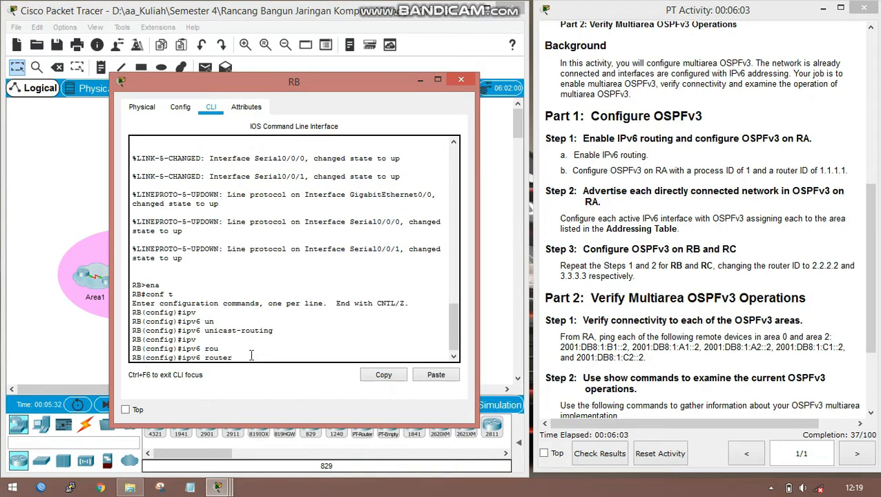
text(r os)
key(Tab)
text(1)
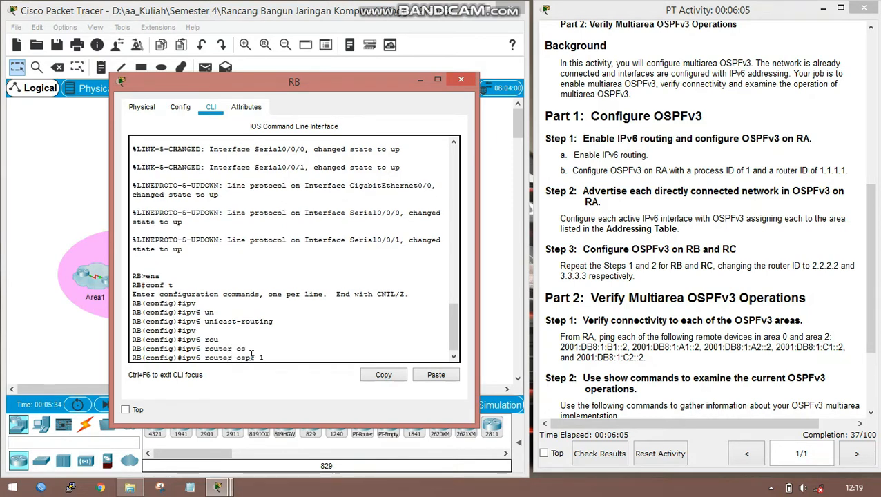
key(Return)
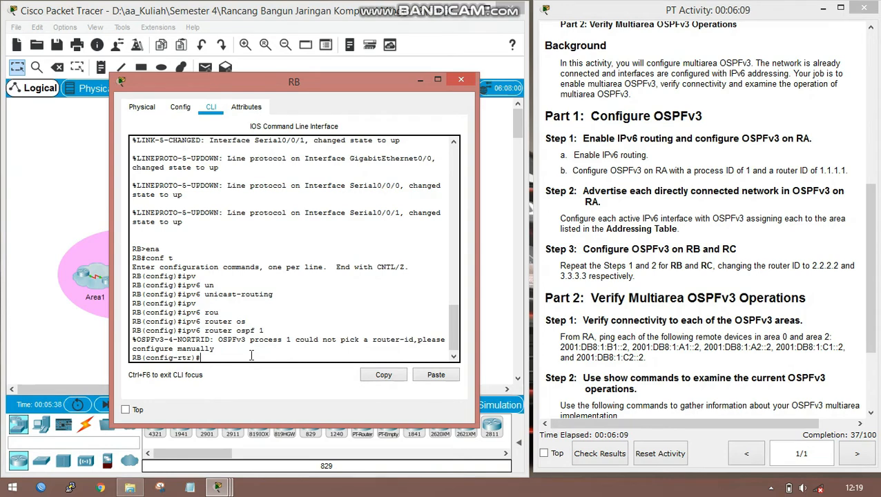
Set RB's OSPFv3 router ID to 2.2.2.2 and return to global configuration mode
text(rou)
key(Tab)
text(2.2.2.2)
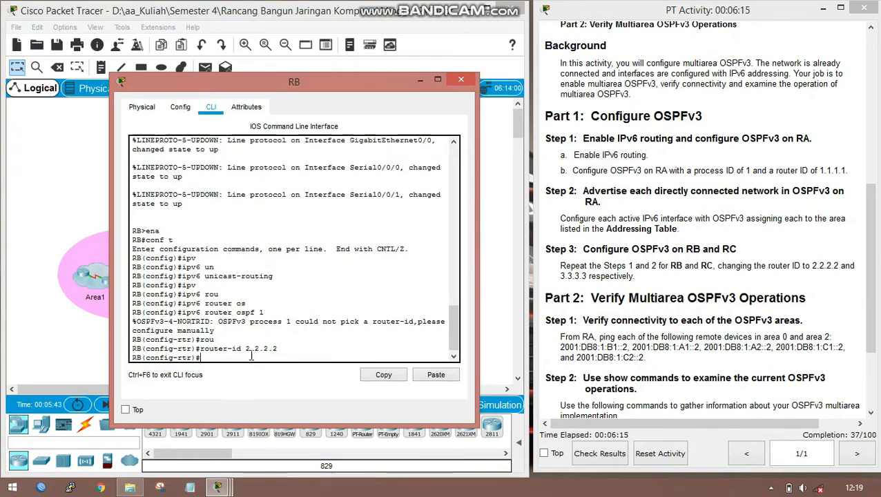
key(Return)
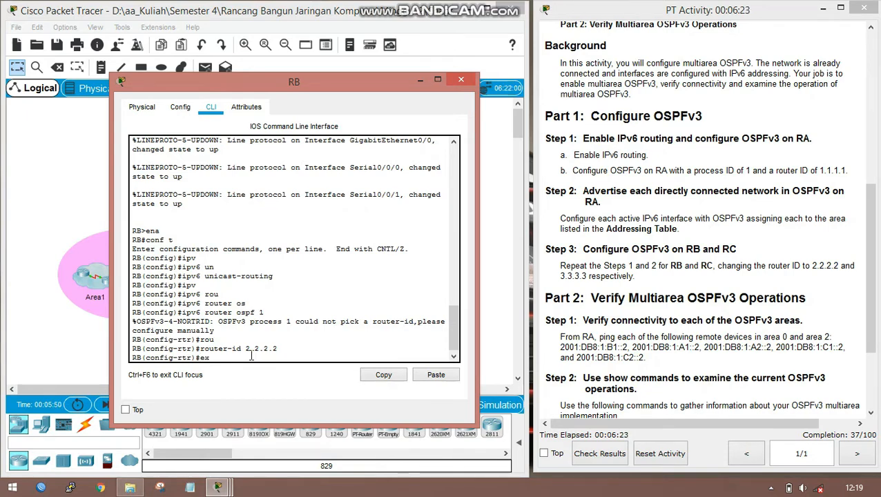
text(i)
key(Return)
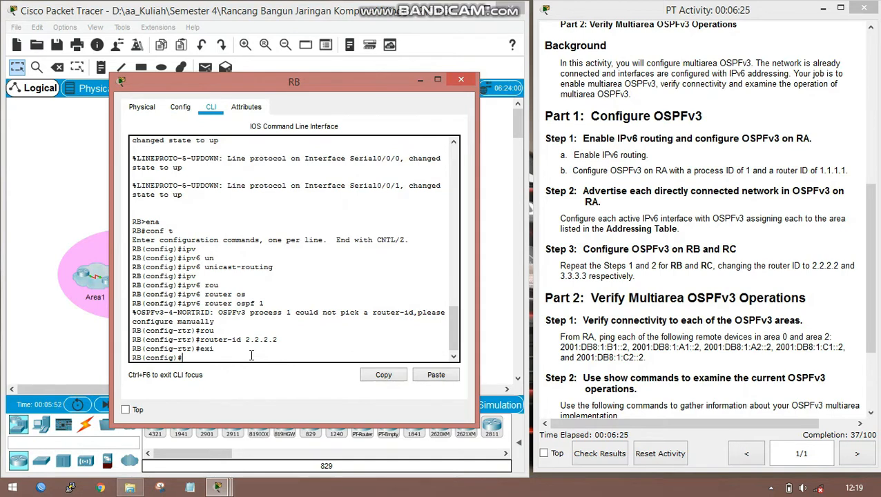
Assign RB's interface serial 0/0/0 to OSPFv3 process 1 area 0 with ipv6 ospf 1 area 0, and return to global configuration mode
text(in)
key(Tab)
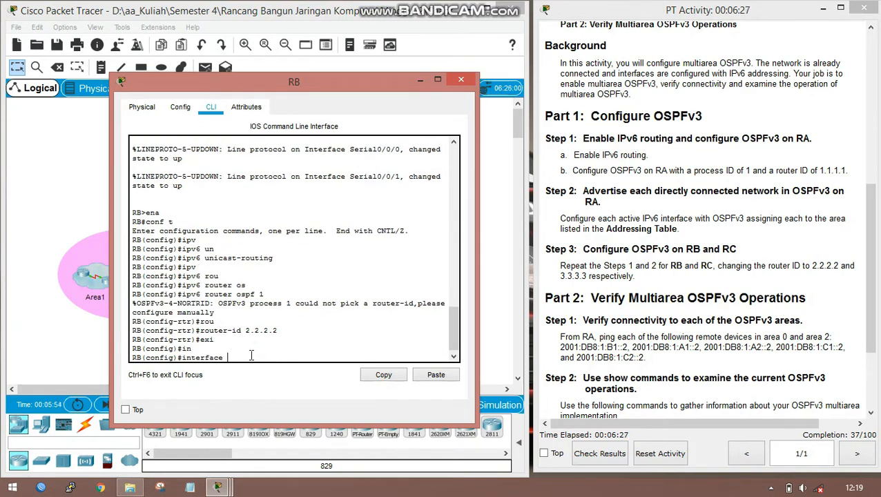
text(s)
key(Tab)
text(0/0/)
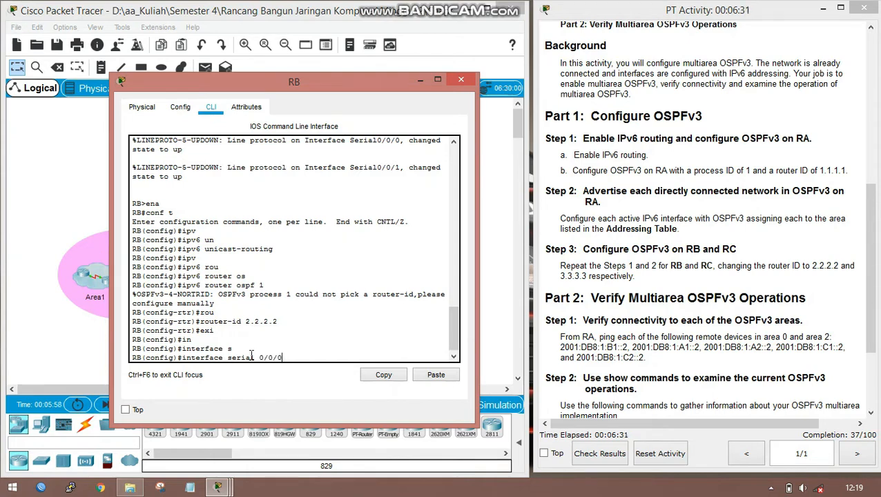
key(Return)
text(ipv)
key(Tab)
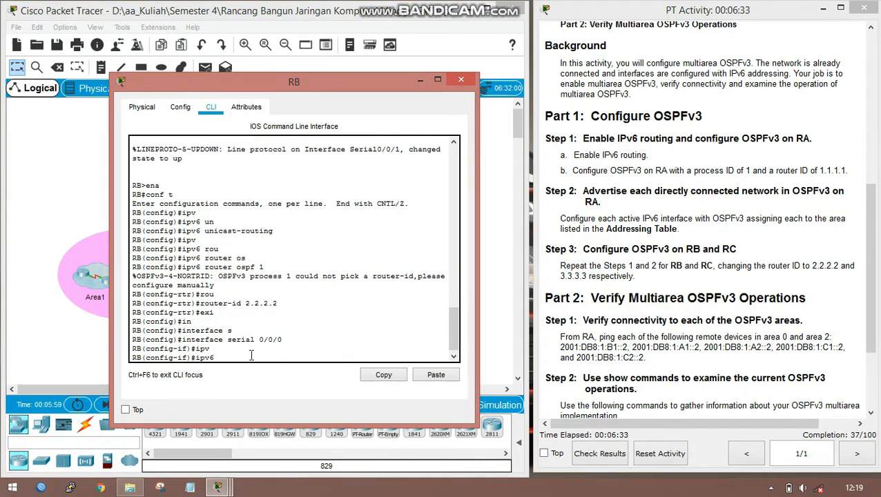
text(os)
key(Tab)
text(1)
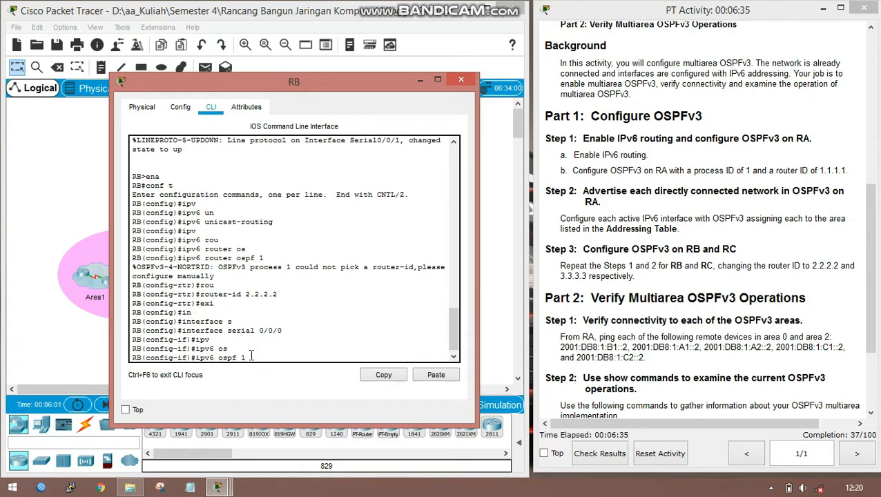
text( area 0)
key(Return)
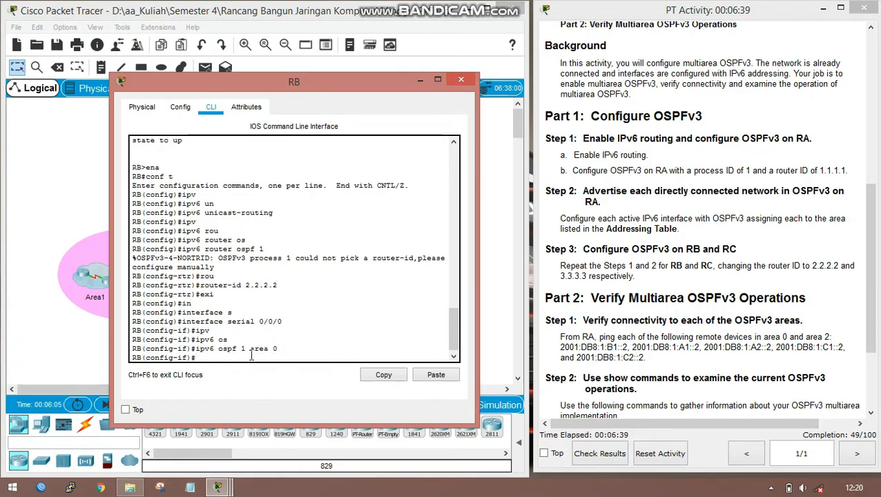
text(exi)
key(Return)
key(Return)
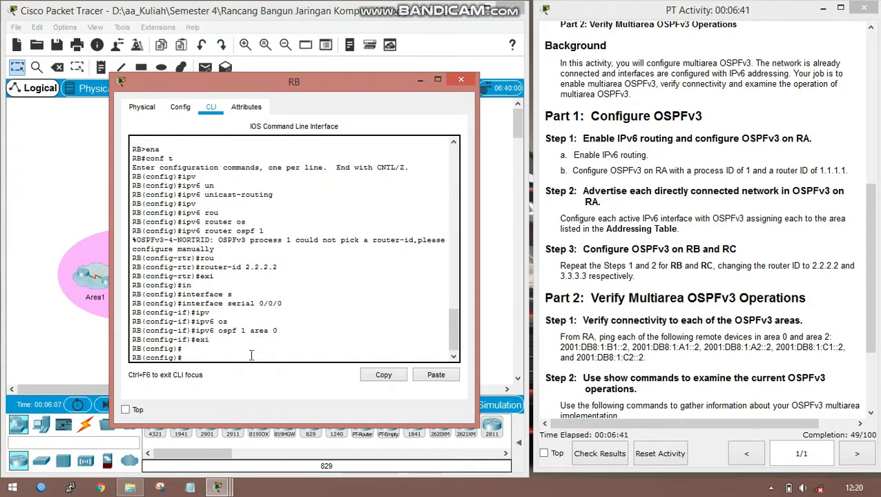
Assign RB's interface serial 0/0/1 to OSPFv3 process 1 area 0 and return to global configuration mode
text(in)
key(Tab)
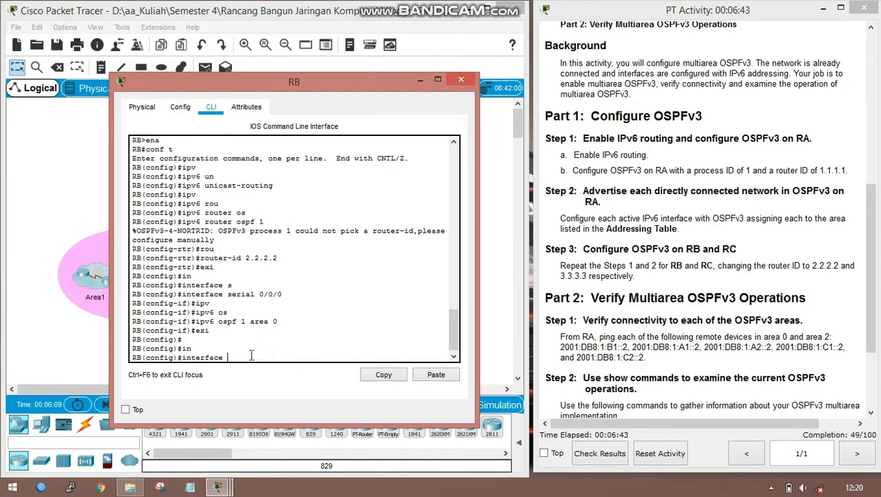
text(s)
key(Tab)
text(0/)
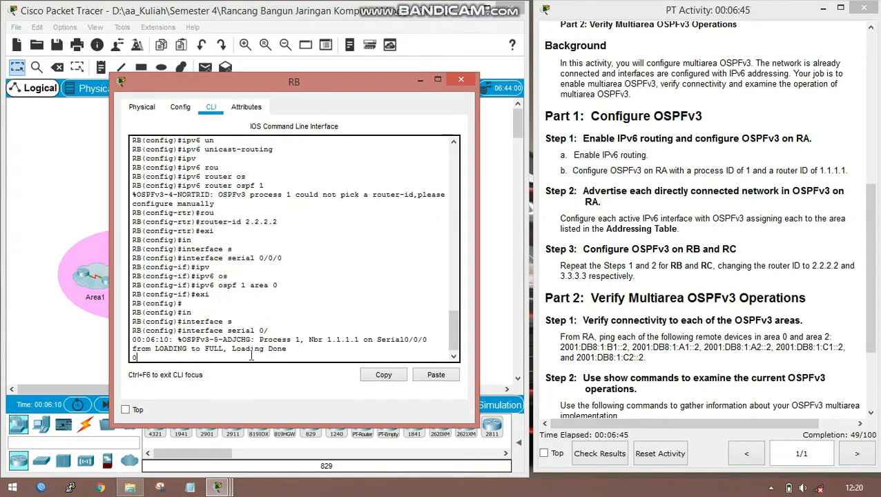
text(1)
key(Return)
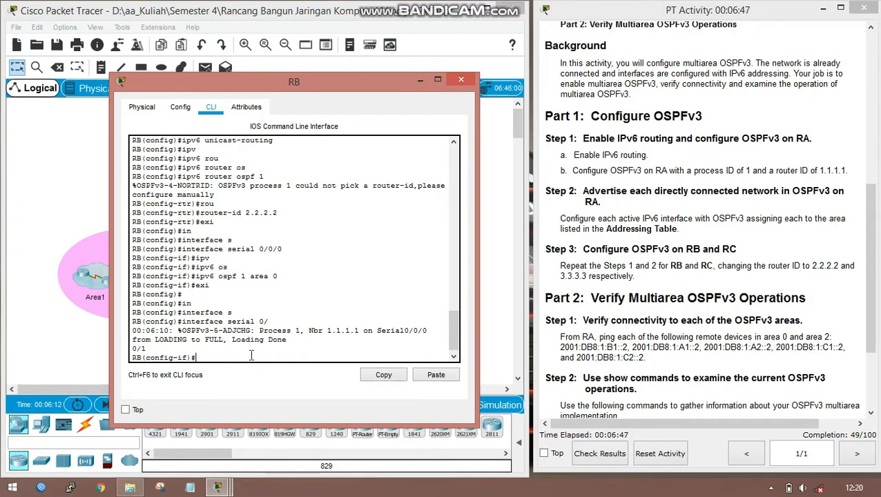
text(ipv)
key(Tab)
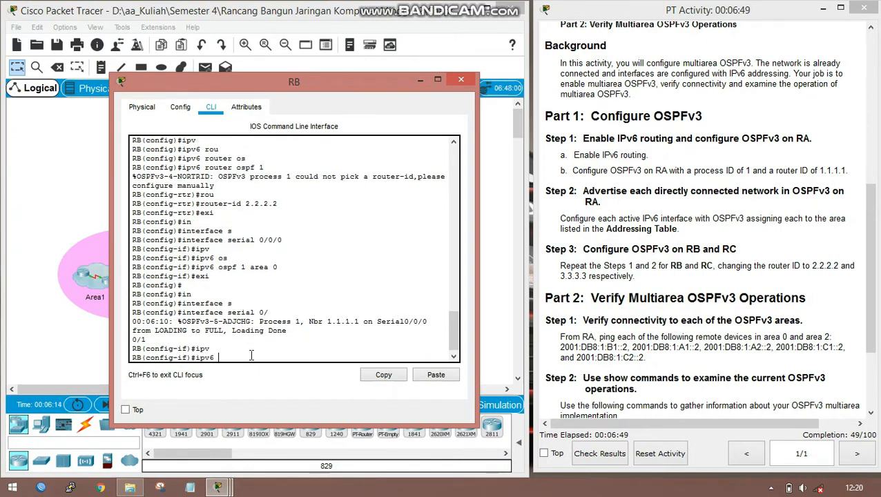
text(os)
key(Tab)
text(1 area)
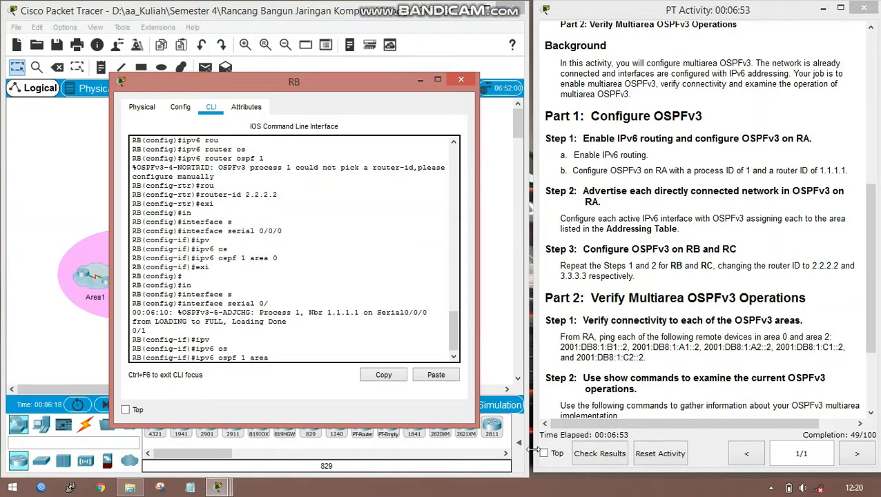
text( 0)
key(Return)
text(exi)
key(Return)
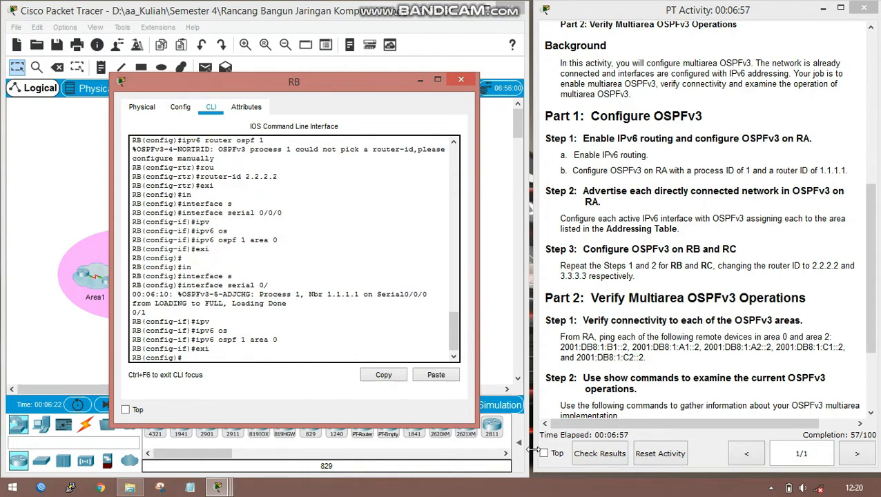
Assign RB's interface gigabitEthernet 0/0 to OSPFv3 process 1 area 0
text(in)
key(Tab)
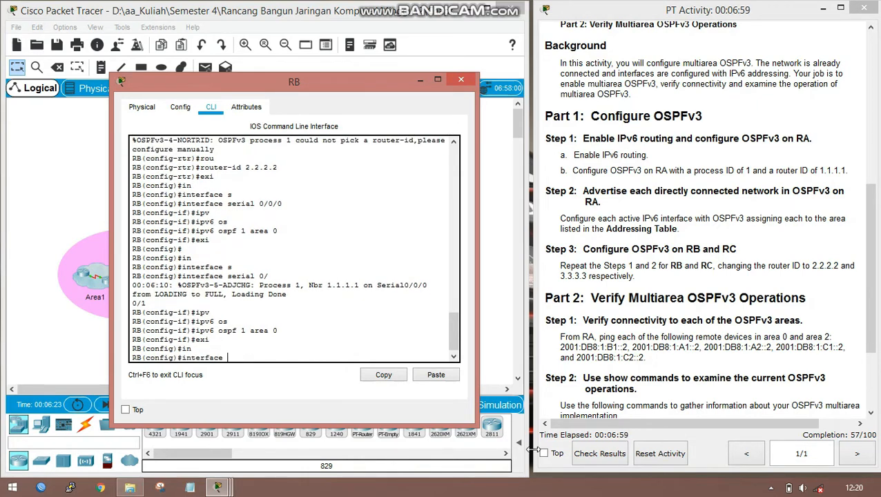
text(g)
key(Tab)
text(0/0)
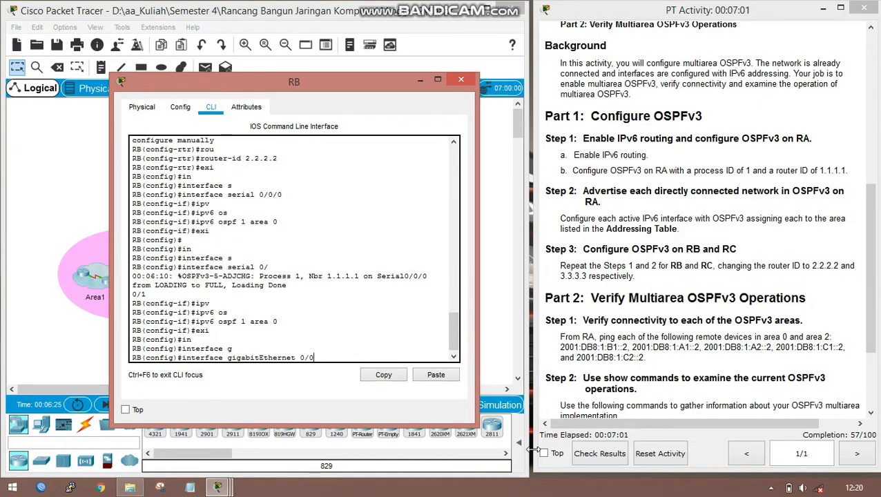
key(Return)
text(ipv)
key(Tab)
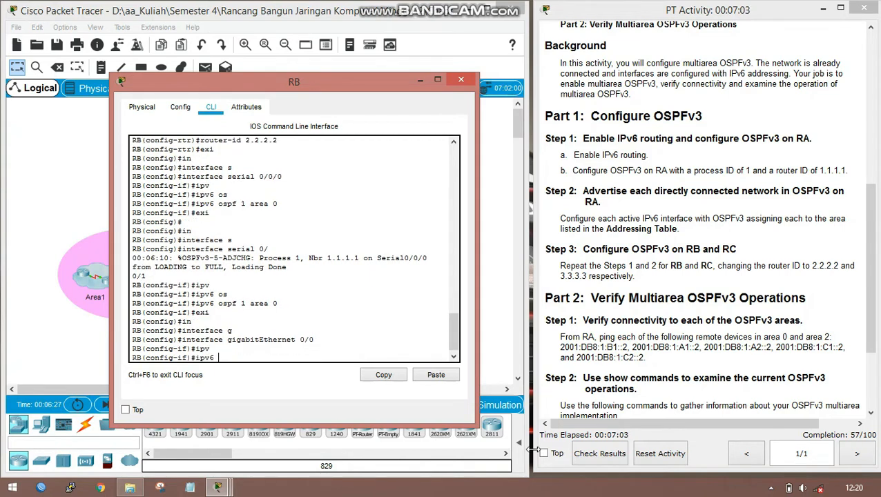
text(os)
key(Tab)
text(1)
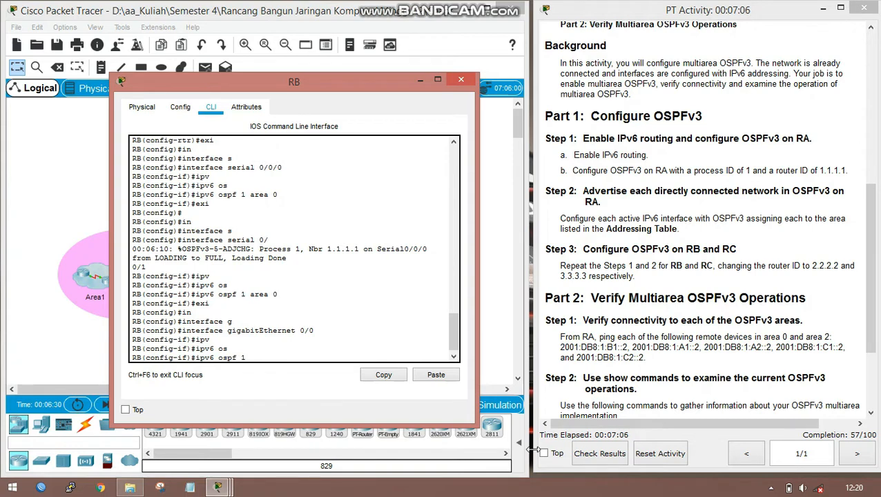
text( area 0)
key(Return)
key(Return)
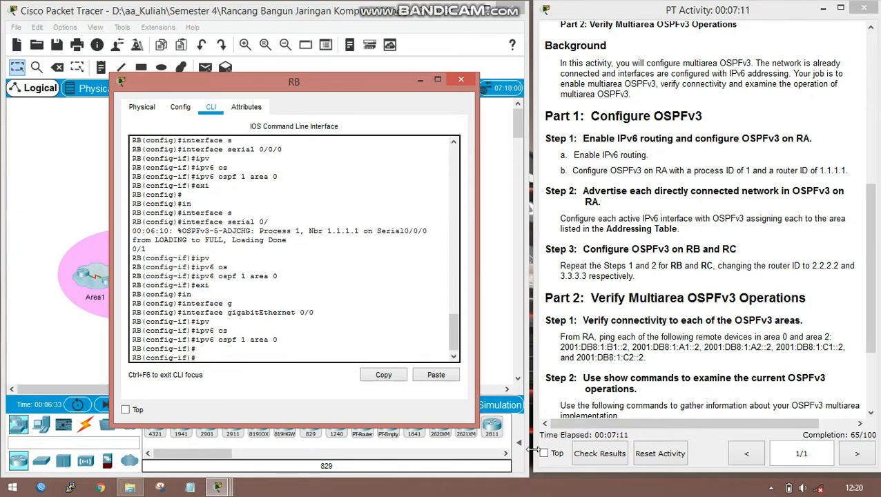
Leave configuration mode on RB and save its running configuration to the startup configuration under the default filename
text(end)
key(Return)
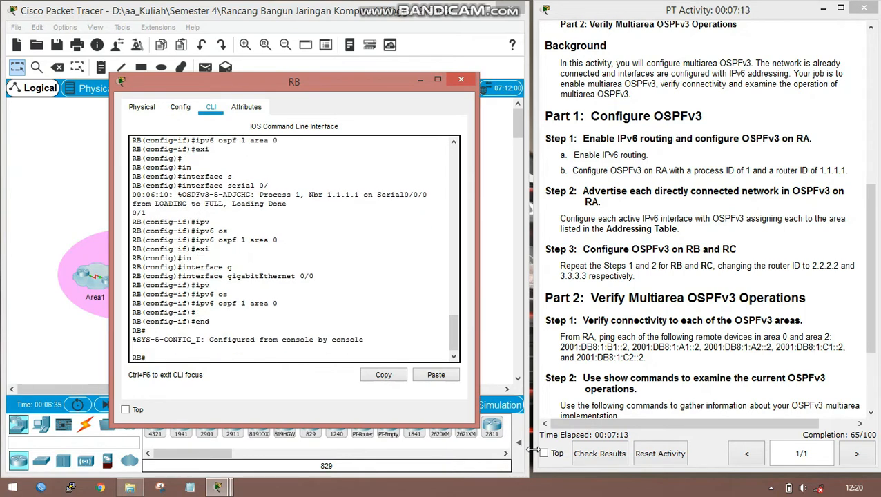
text(cop)
key(Tab)
text(run)
key(Tab)
text(st)
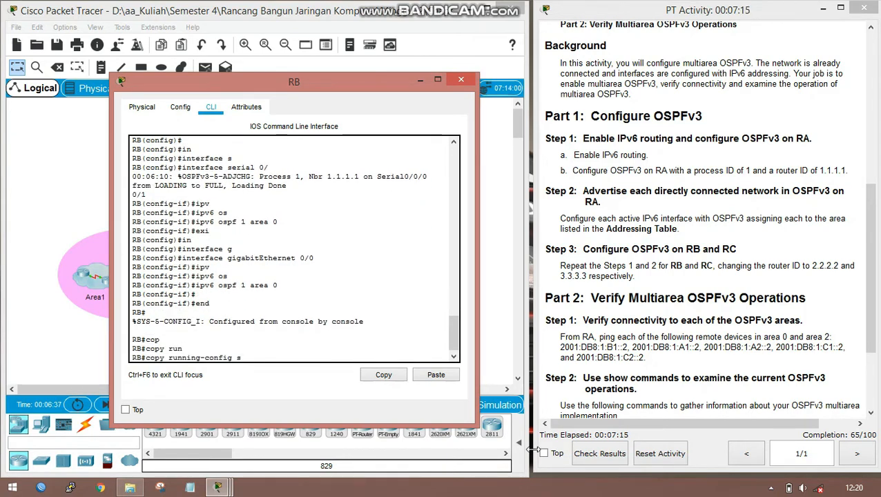
key(Tab)
key(Return)
key(Return)
key(Return)
key(Return)
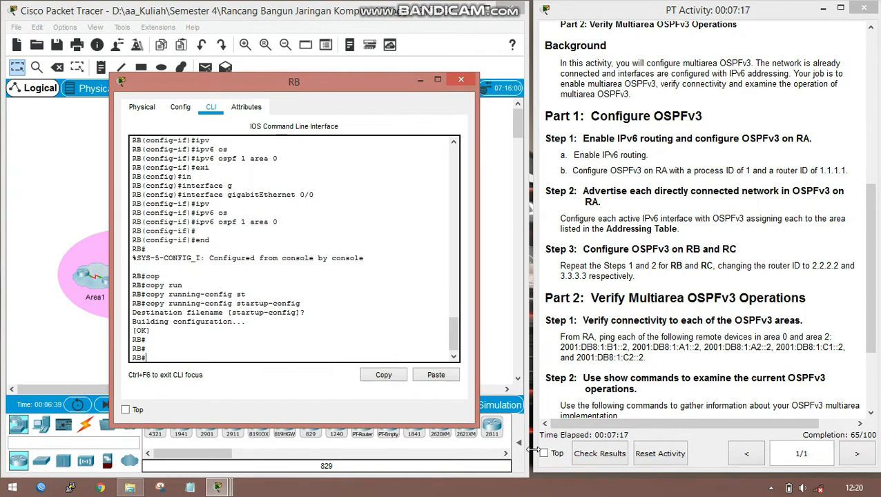
Minimize RB's window, open router RC's command line and enter global configuration mode
click(419, 79)
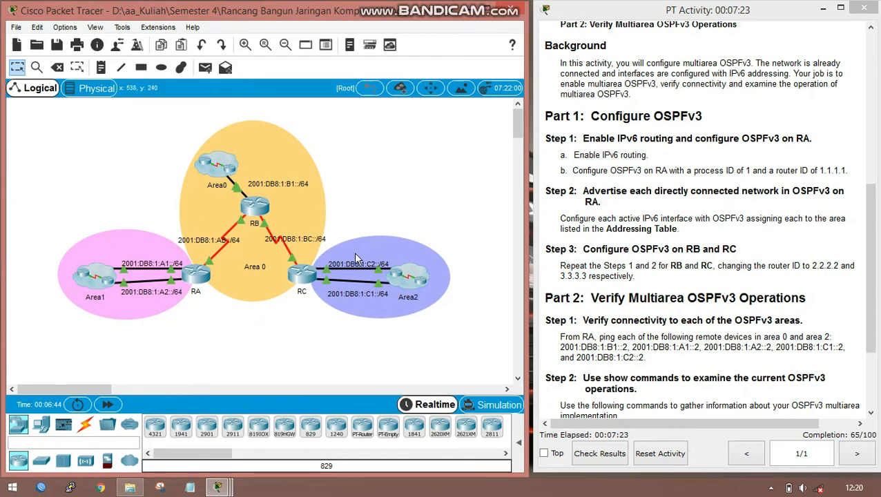
click(313, 274)
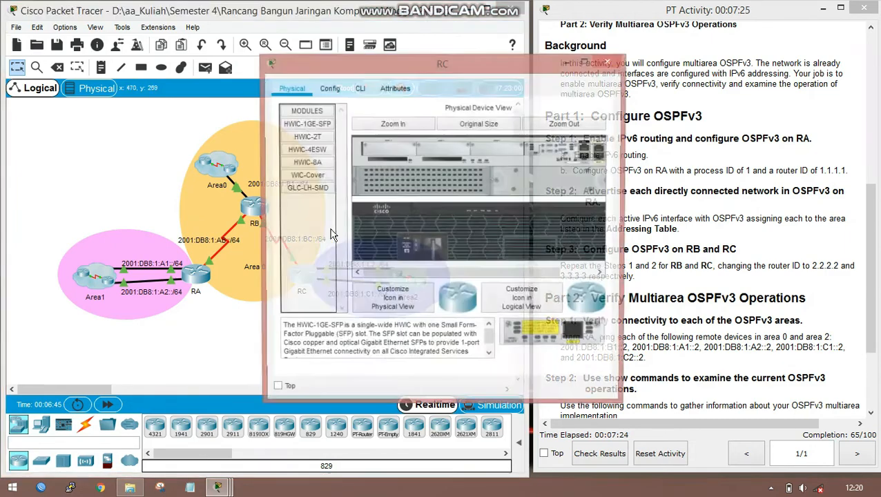
click(364, 96)
drag(415, 63, 329, 63)
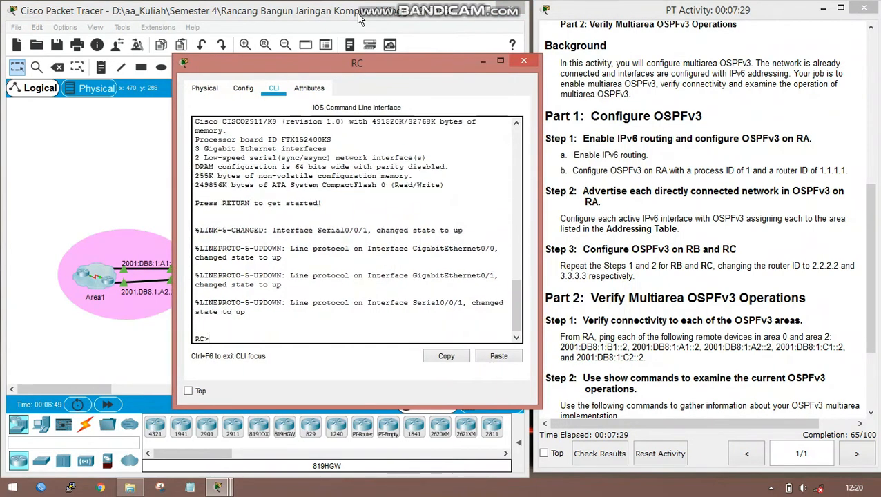
text(ena)
key(Return)
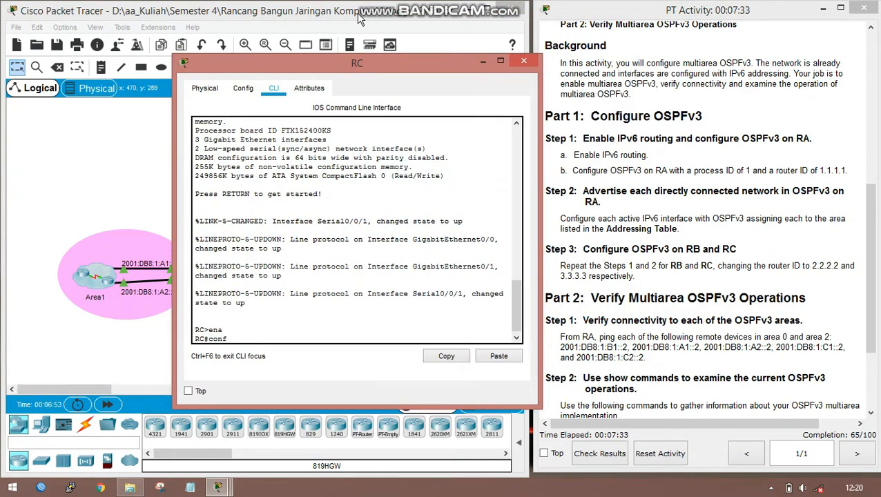
text(conf t)
key(Return)
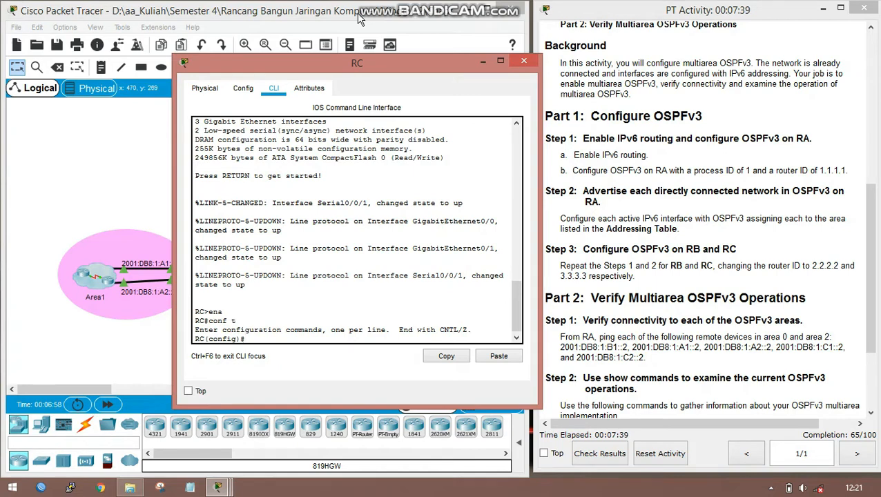
Enable IPv6 unicast routing on RC
text(ipv)
key(Tab)
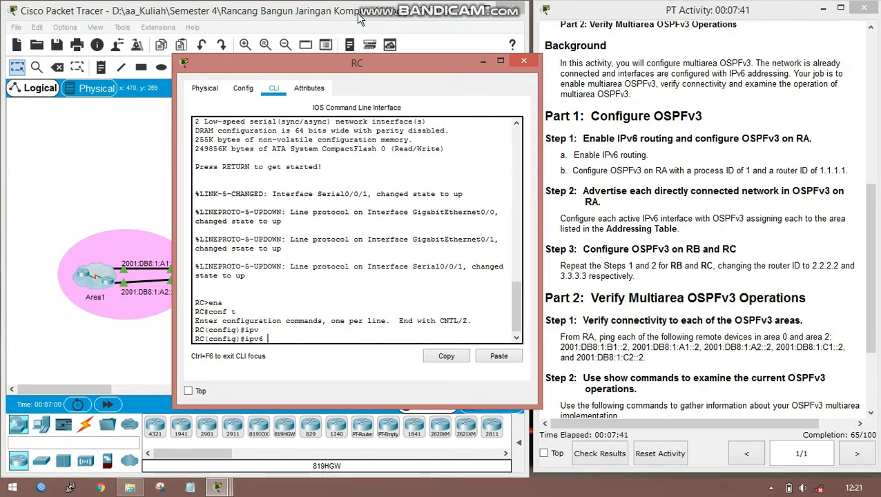
text(un)
key(Tab)
key(Return)
key(Return)
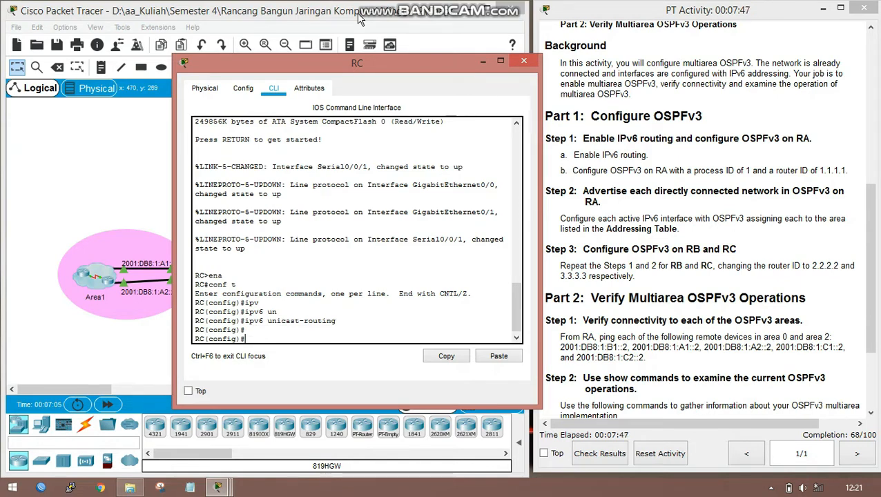
Create OSPFv3 process 1 on RC with the command ipv6 router ospf 1
text(ipv)
key(Tab)
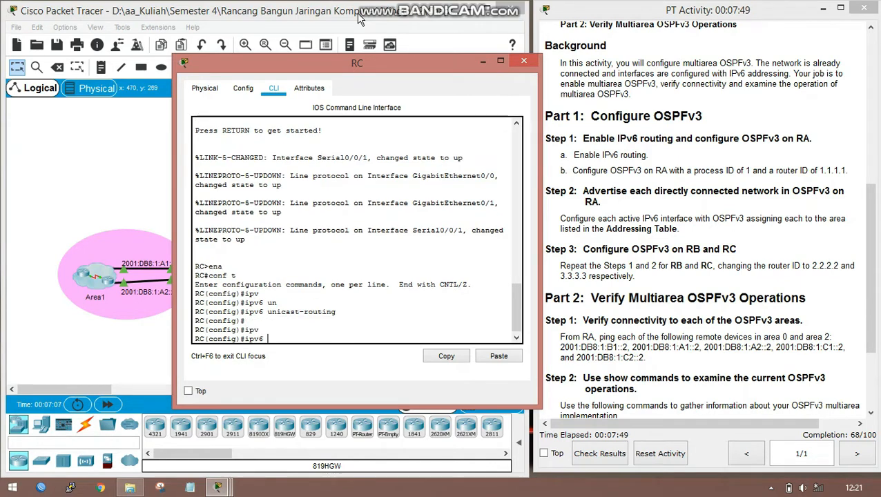
text(router os)
key(Tab)
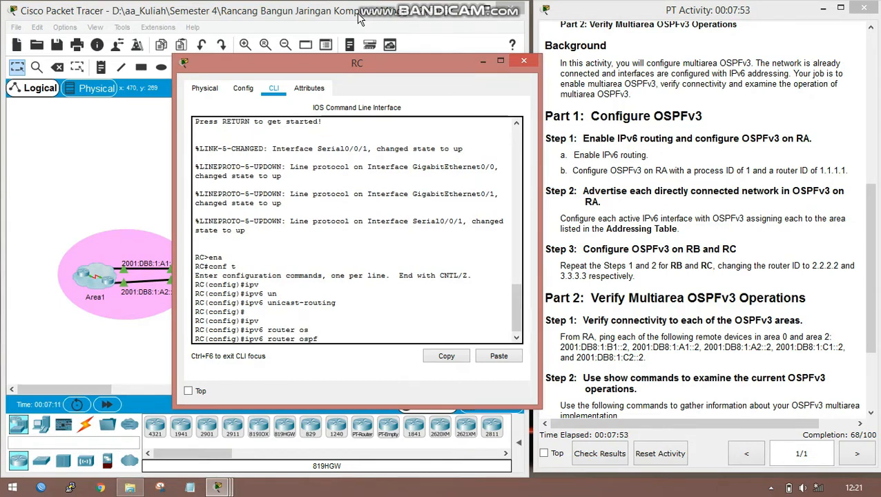
text(1)
key(Return)
Set RC's OSPFv3 router ID to 3.3.3.3 and return to global configuration mode
text(ou)
key(Tab)
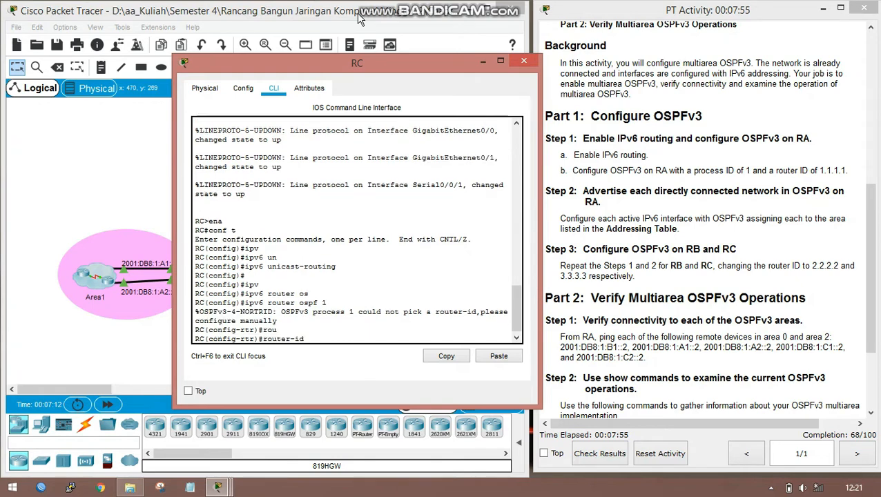
text(3.3.3.3)
key(Return)
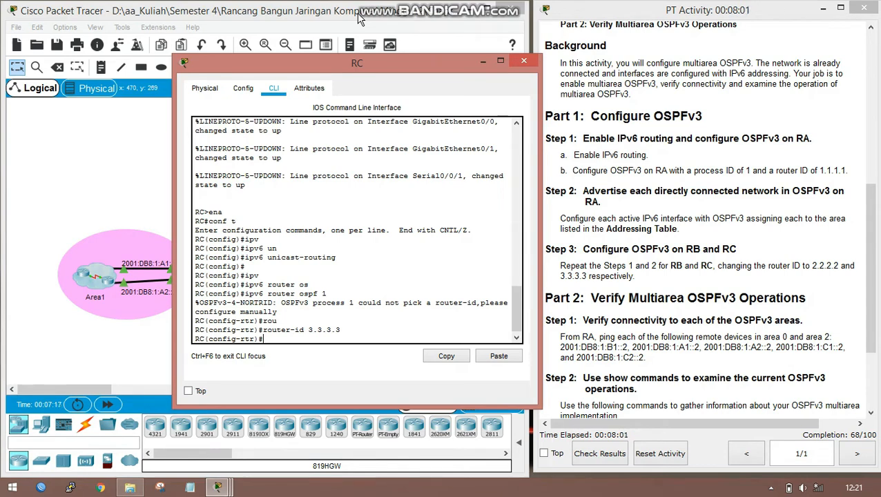
text(exi)
key(Return)
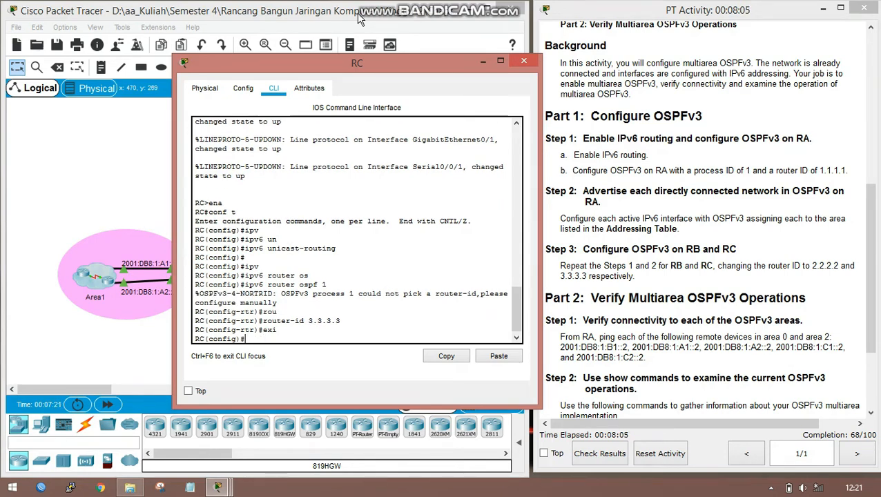
Assign RC's interface serial 0/0/1 to area 0 of OSPFv3 process 1 and return to global configuration mode
text(in)
key(Tab)
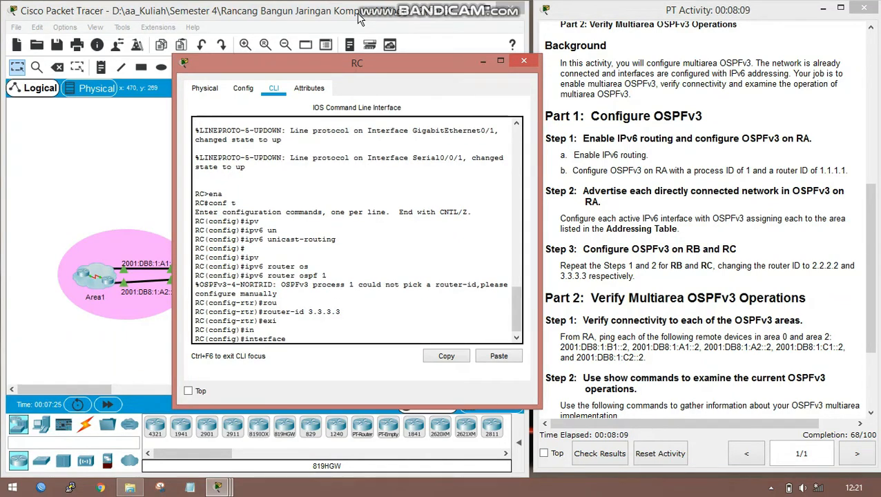
text(s)
key(Tab)
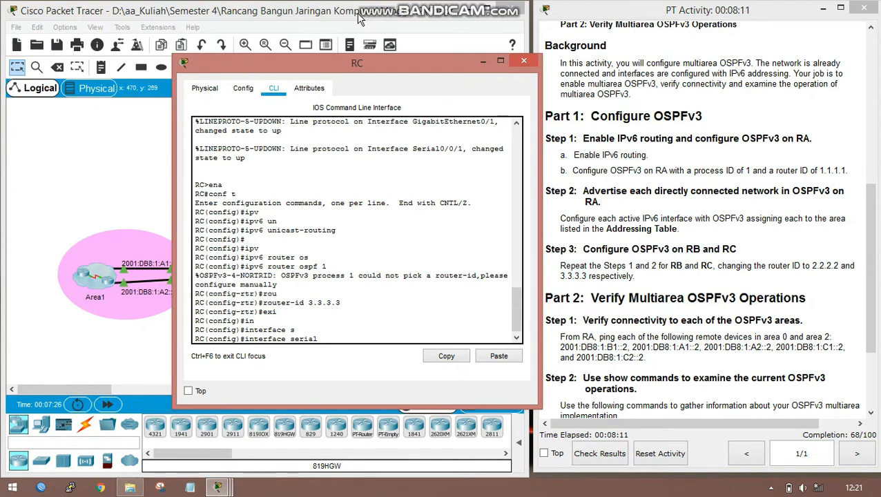
text(0/0/1)
key(Return)
text(ipvOS)
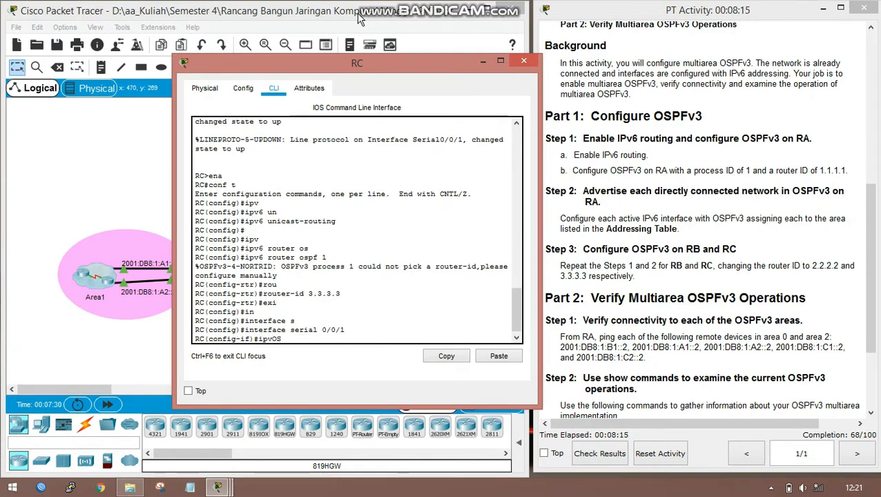
key(BackSpace)
key(Tab)
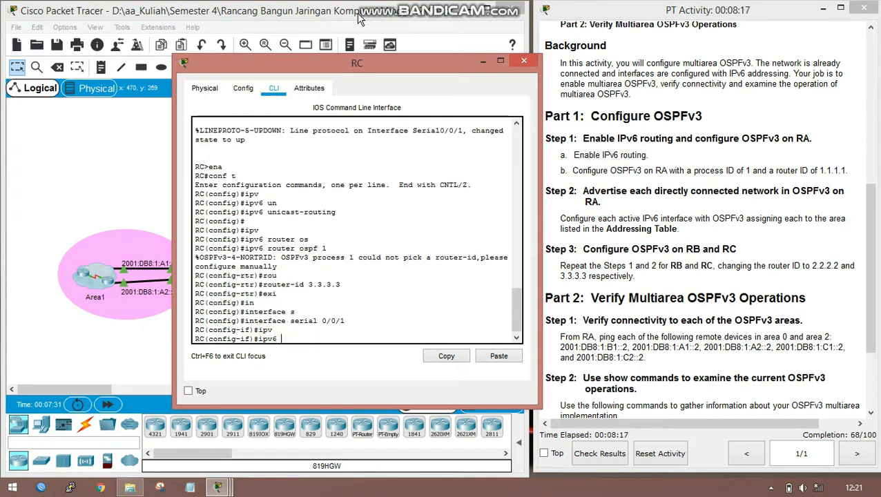
text(o)
key(Tab)
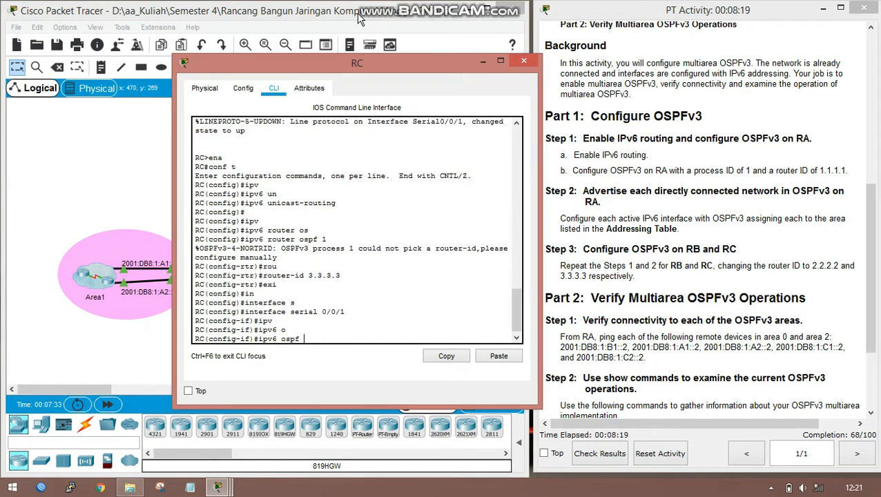
text(1 area 0)
key(Return)
text(exi)
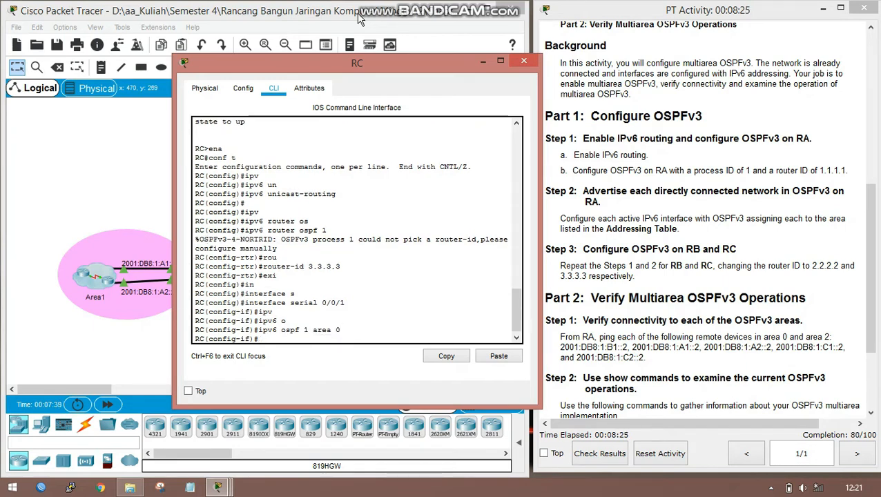
key(Return)
Assign RC's interface gigabitEthernet 0/0 to area 2 with ipv6 ospf 1 area 2, then exit interface configuration
text(interface)
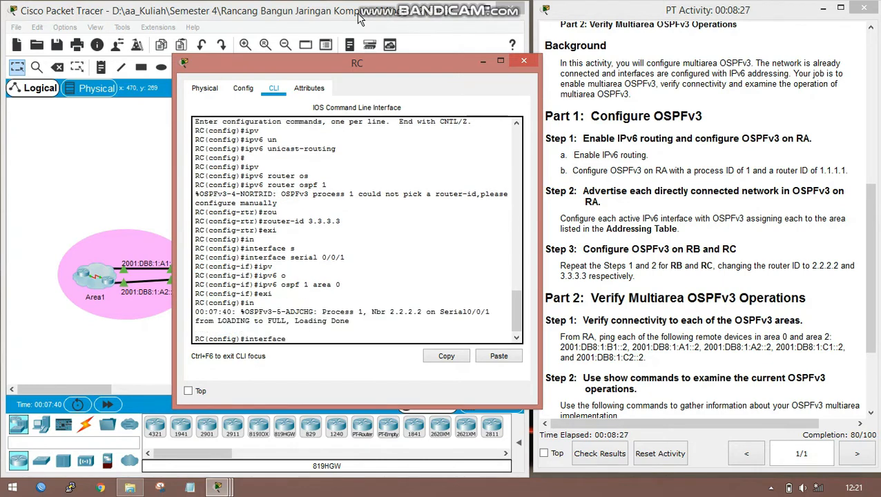
key(Tab)
text(g)
key(Tab)
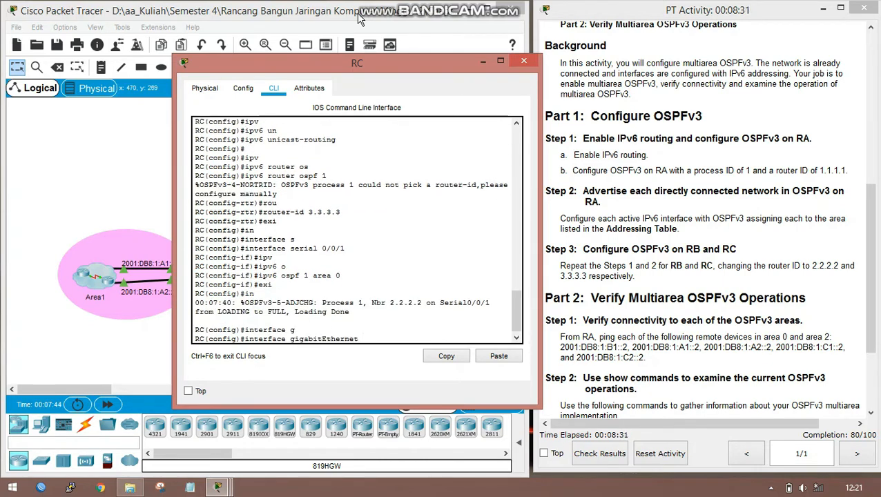
text(0/0)
key(Return)
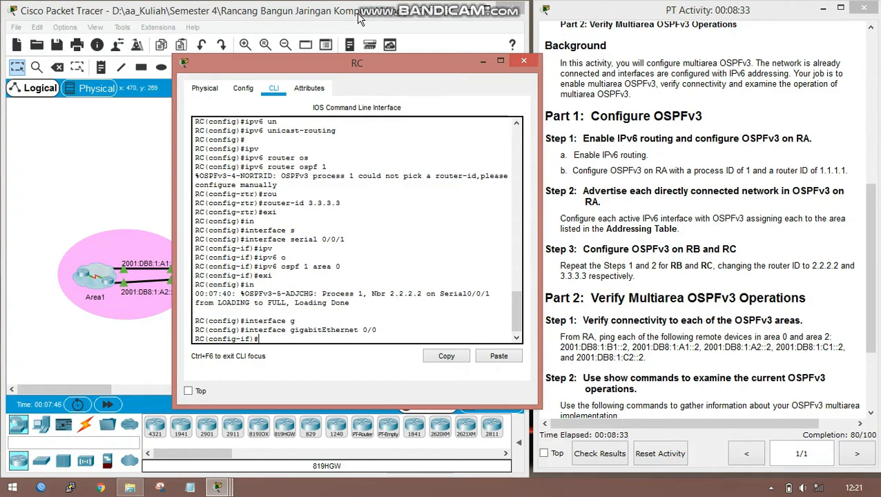
text(ipv)
key(Tab)
text(os)
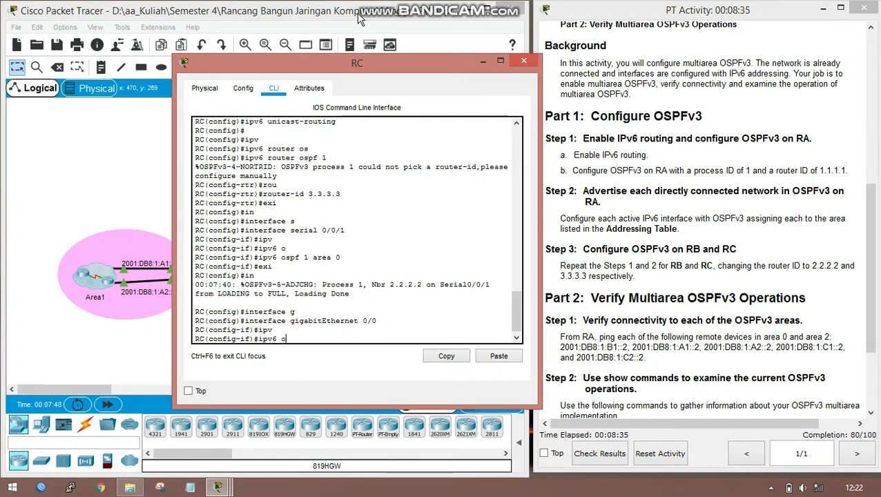
key(Tab)
text(1)
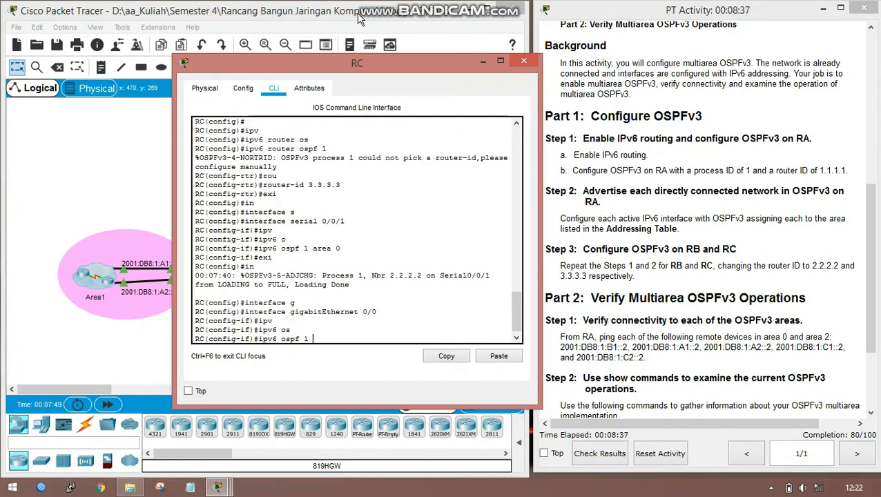
text( area 2)
key(Return)
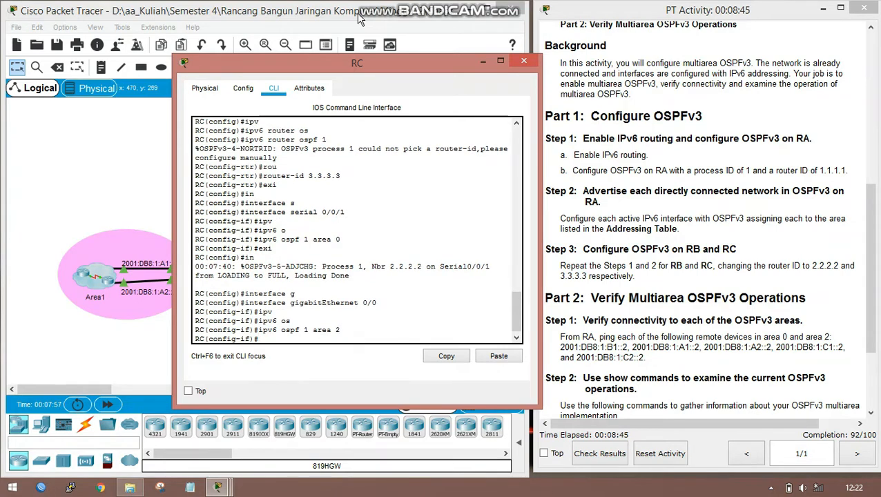
text(exi)
key(Return)
Assign RC's interface gigabitEthernet 0/1 to area 2 of OSPFv3 process 1 and end configuration mode
text(in)
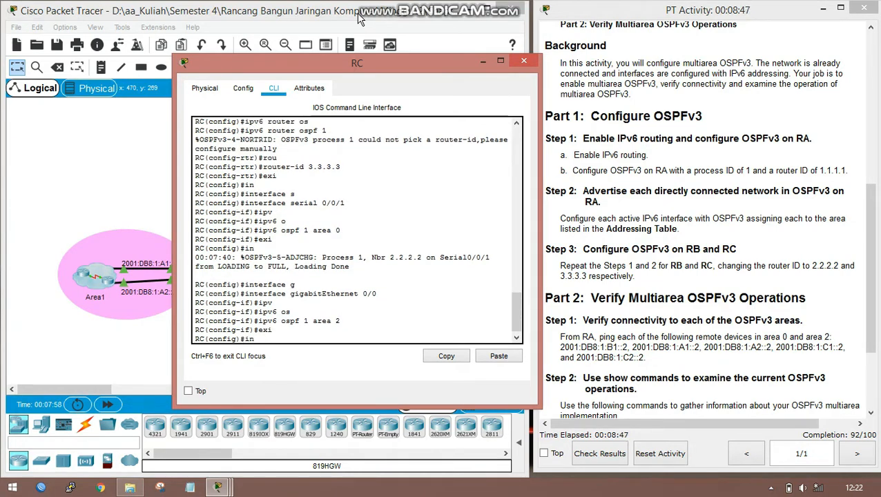
key(Tab)
text(g)
key(Tab)
text(0)
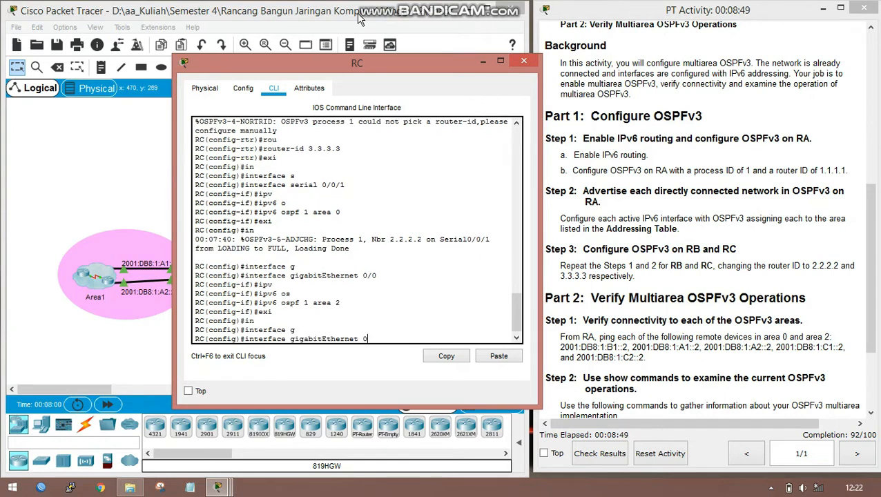
text(/1)
key(Return)
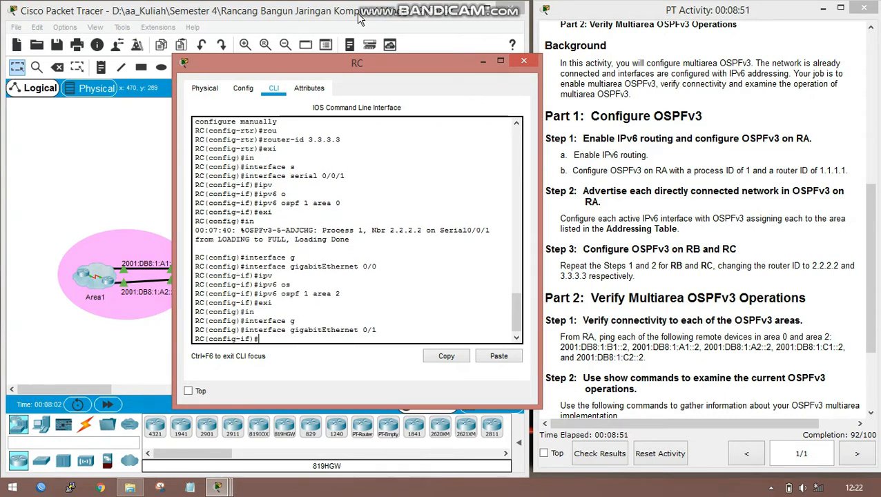
text(ipv)
key(Tab)
text(os)
key(Tab)
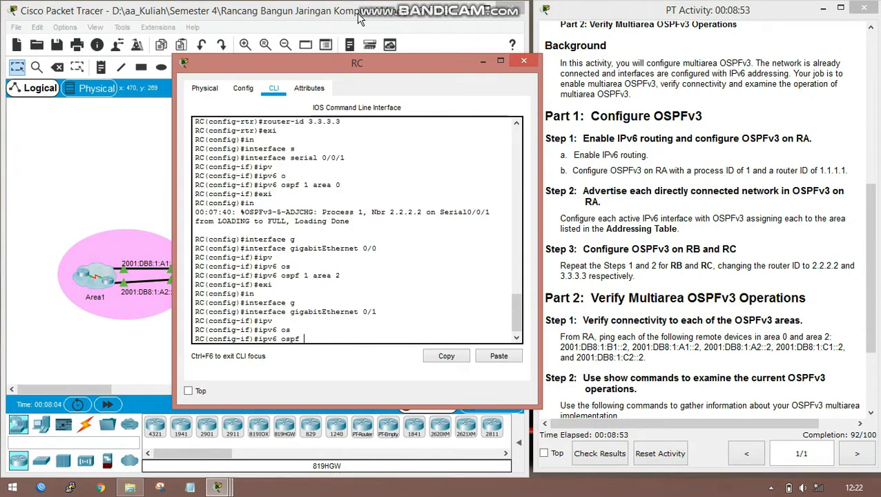
text(1 area 2)
key(Return)
key(Return)
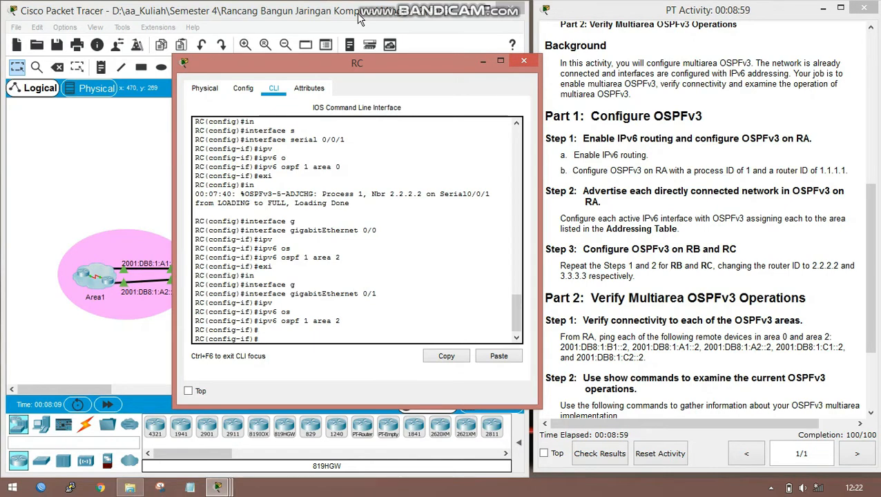
text(end)
key(Return)
key(Return)
text(xop)
key(Tab)
text(run)
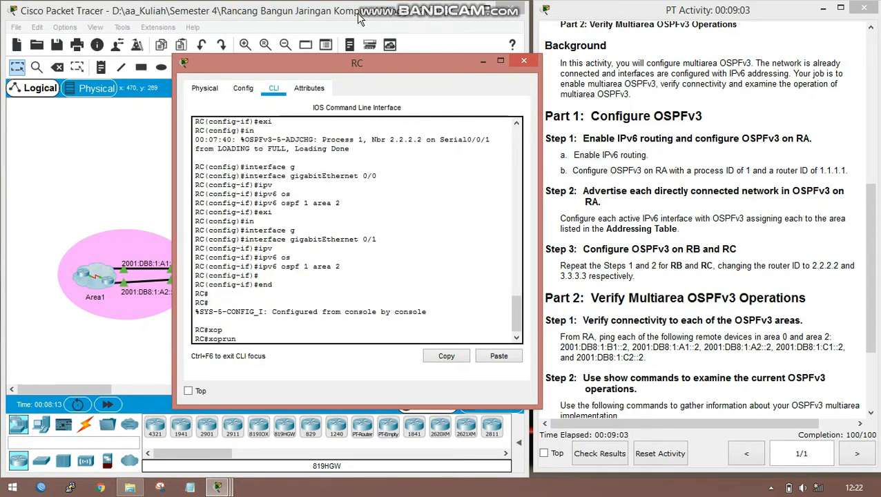
key(Tab)
text(st)
key(Tab)
key(BackSpace)
key(BackSpace)
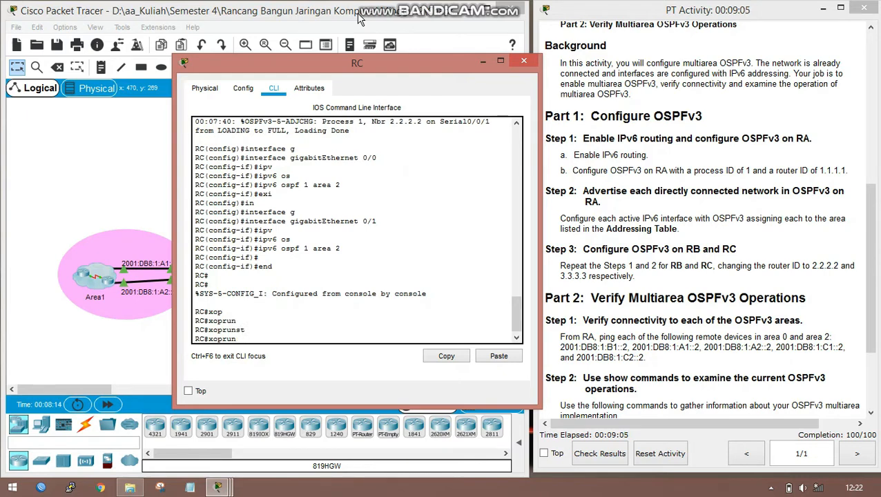
key(BackSpace)
key(BackSpace)
key(BackSpace)
key(BackSpace)
Save RC's running configuration to startup-config under the default destination filename and close RC's window
text(cop)
key(Tab)
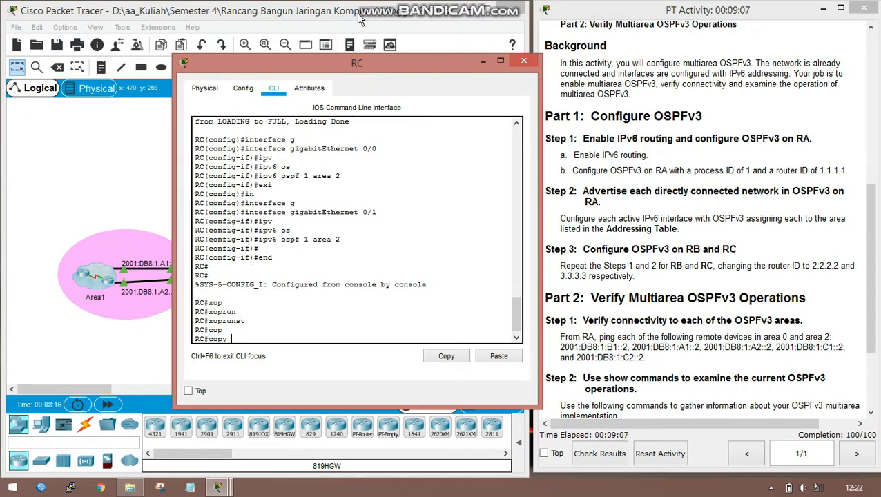
text(run)
key(Tab)
text(st)
key(Tab)
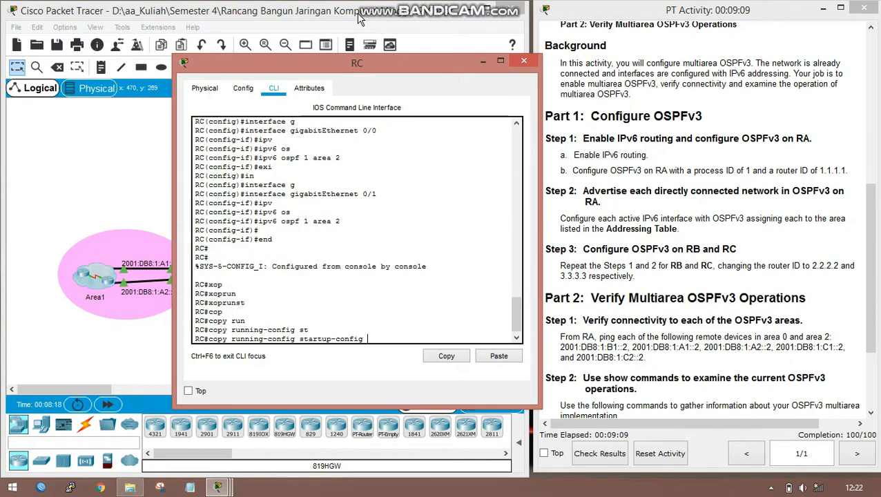
key(Return)
key(Return)
key(Return)
key(Return)
click(523, 60)
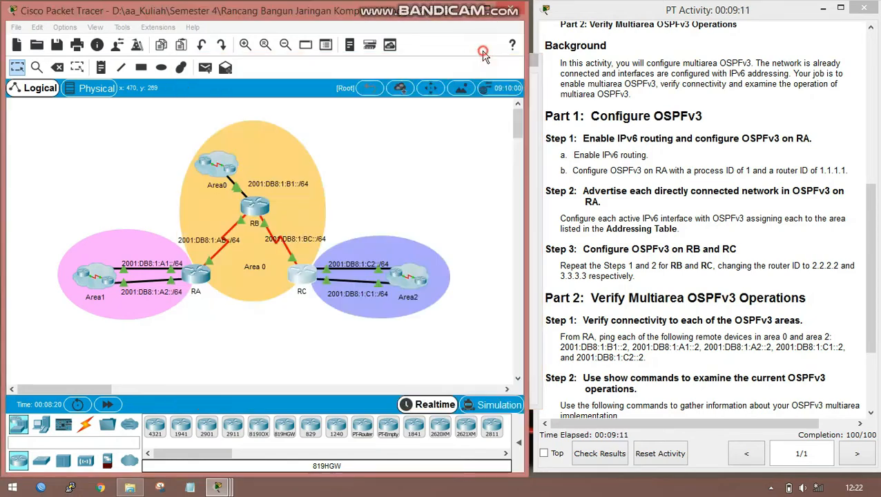
Open RA's command line and ping 2001:DB8:1:B1::2, copying the address from the verification part of the activity instructions
scroll(675, 328, down, 3)
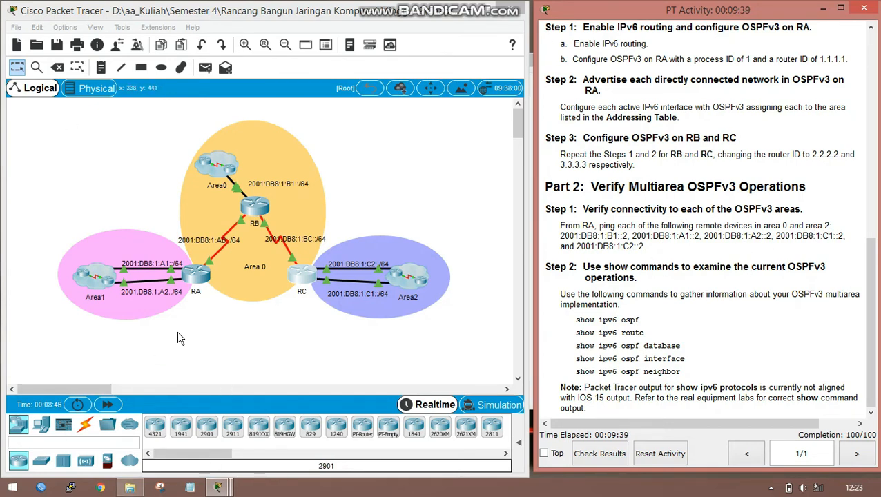
click(196, 275)
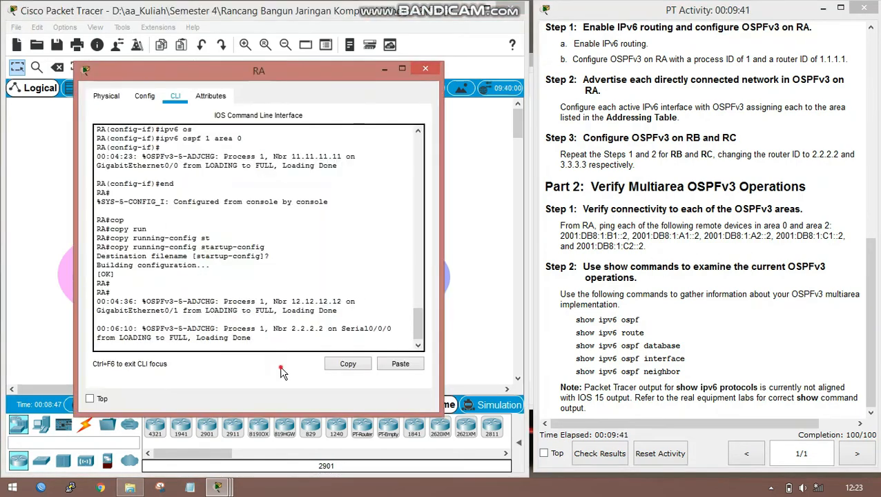
click(288, 347)
key(Return)
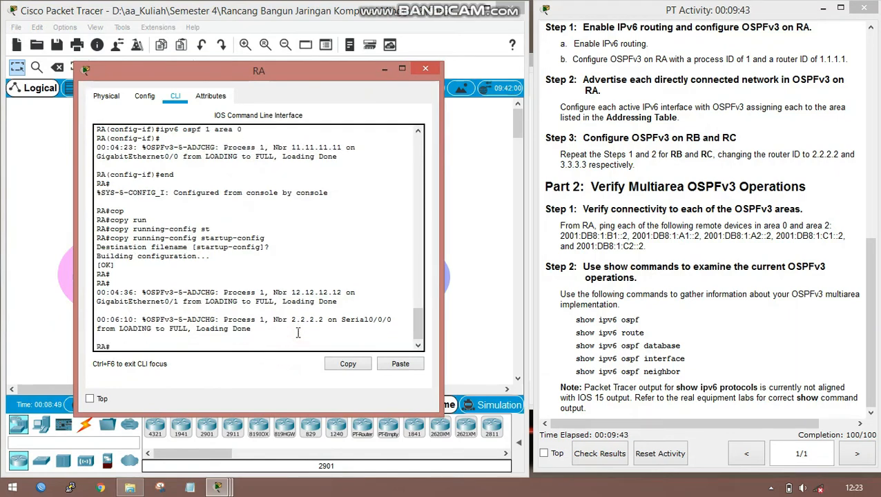
text(ping)
click(610, 228)
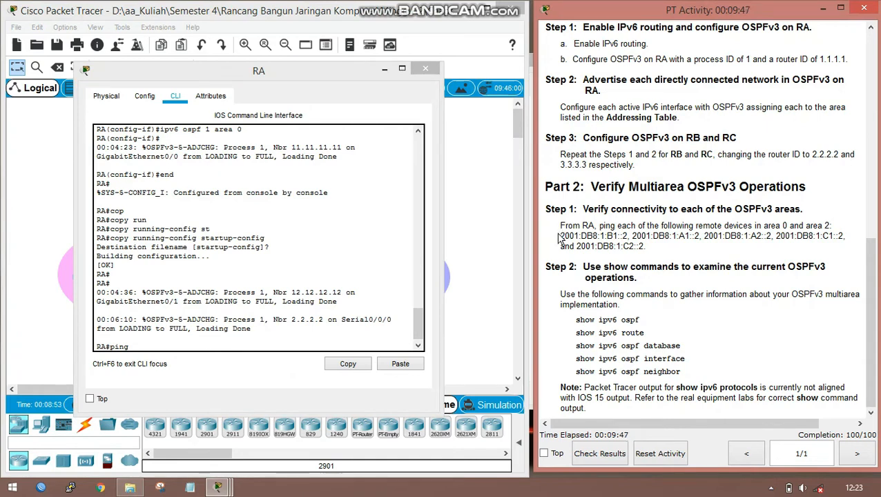
drag(561, 236, 627, 236)
key(ctrl+c)
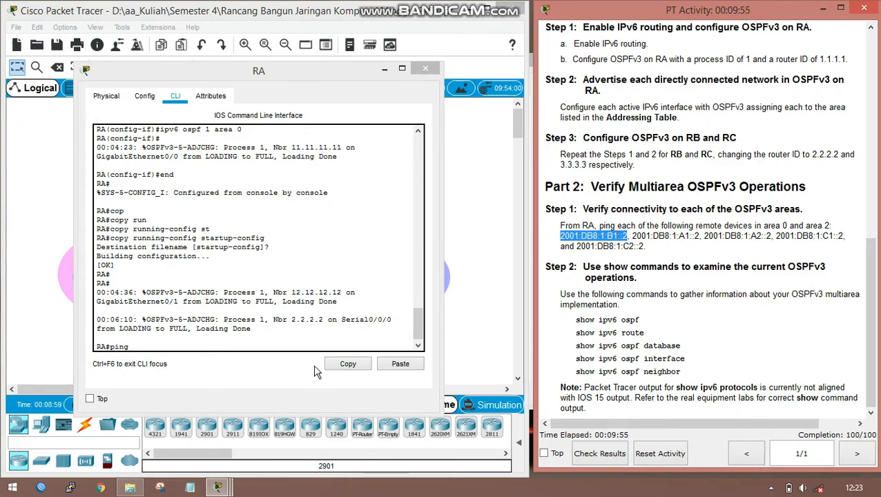
click(318, 348)
right_click(321, 348)
click(350, 369)
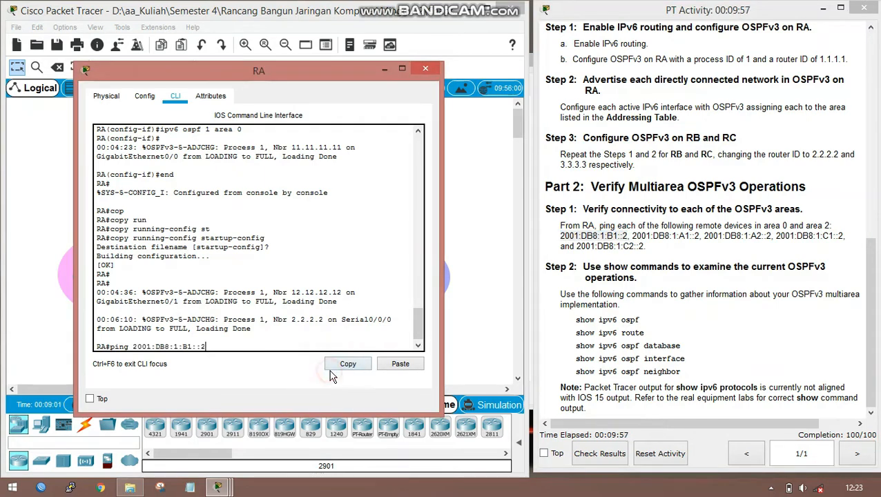
key(Return)
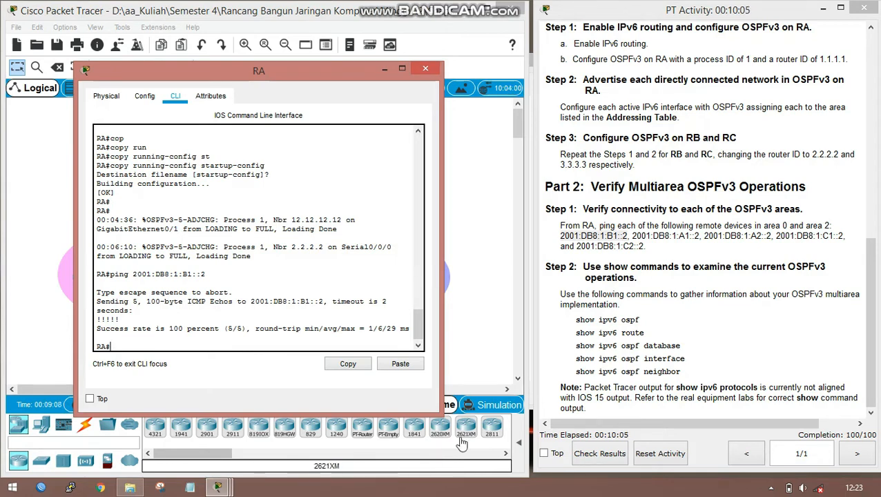
Ping 2001:DB8:1:A1::2 from RA, copying the address from the activity instructions
text(ping)
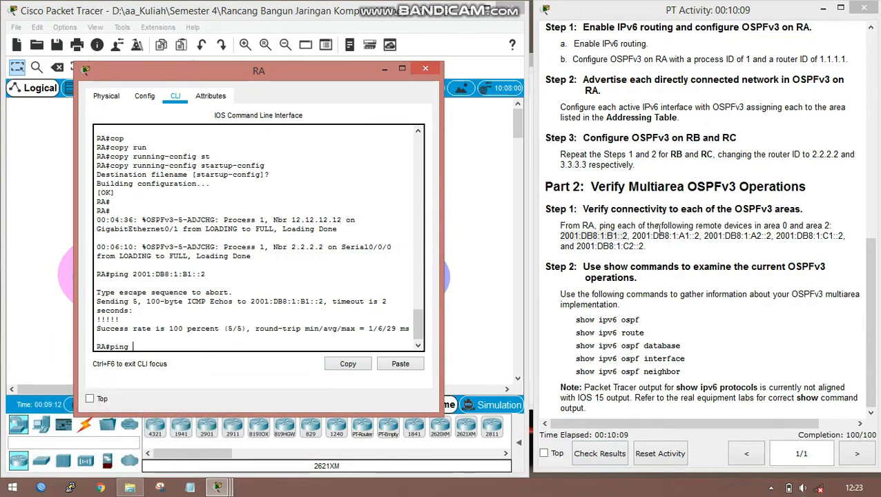
drag(633, 236, 695, 237)
key(ctrl+c)
click(261, 339)
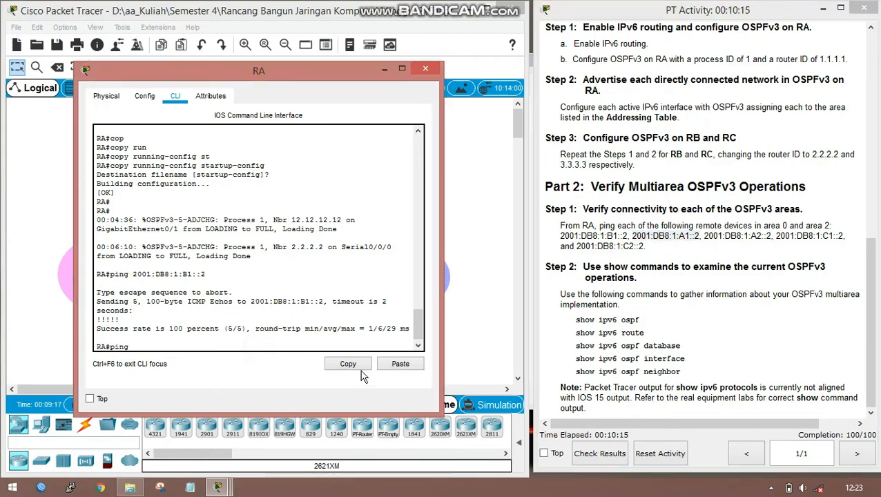
click(391, 366)
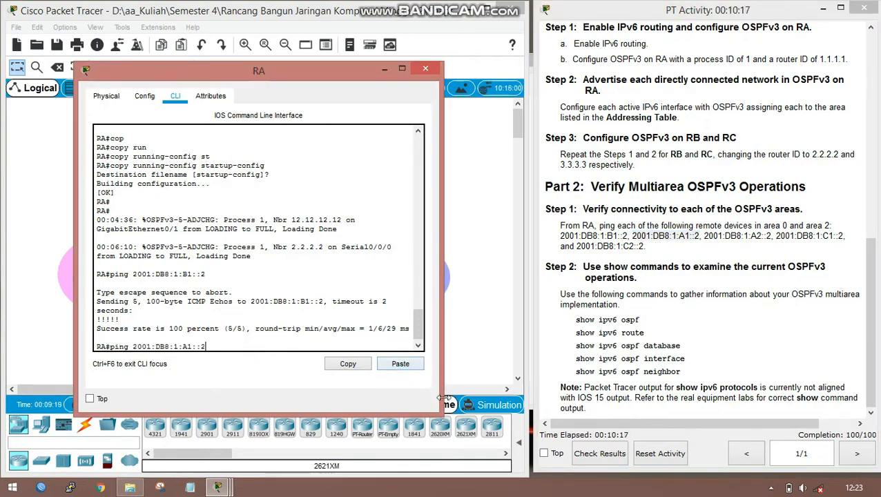
key(Return)
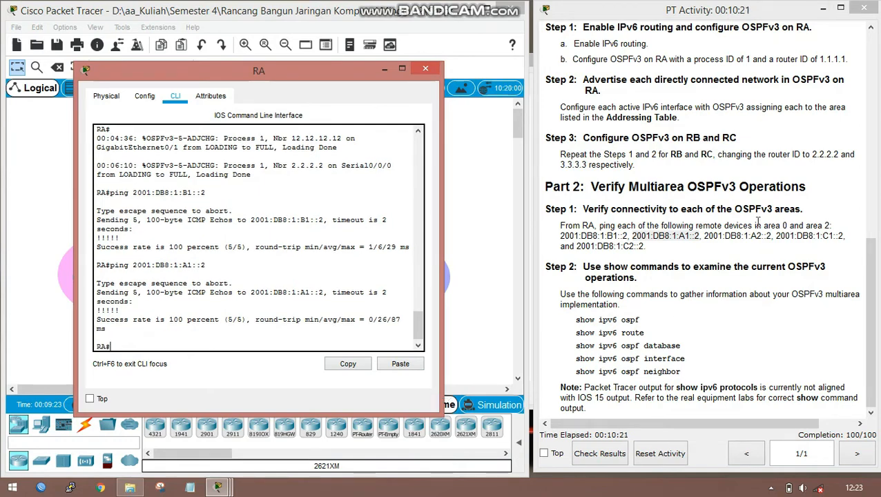
Ping 2001:DB8:1:A2::2 from RA, copying the address from the connectivity step of the activity instructions
drag(703, 236, 771, 235)
key(ctrl+c)
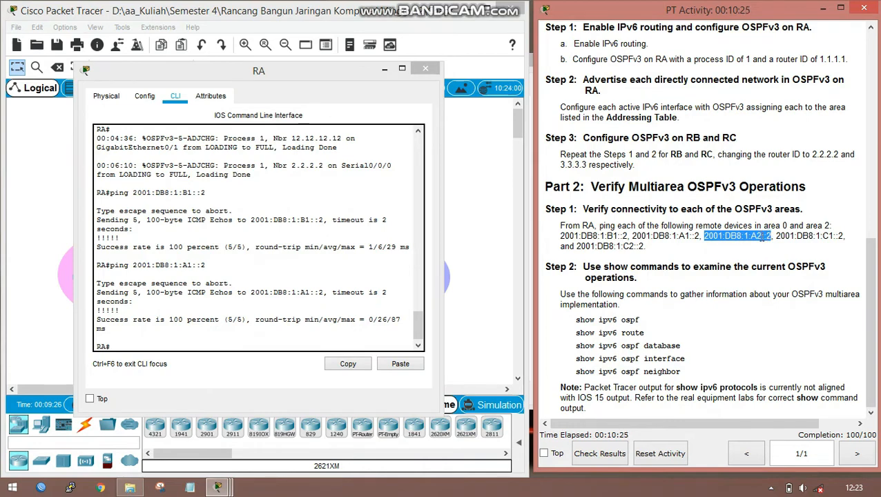
click(228, 350)
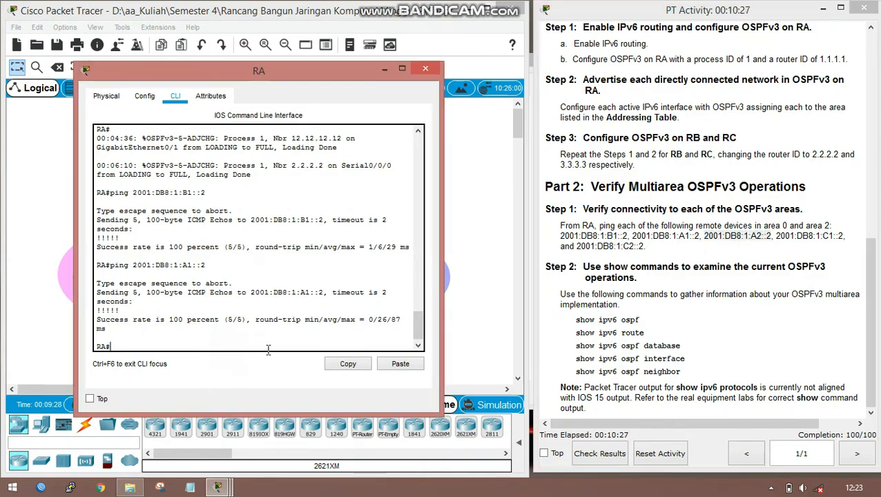
text(ping)
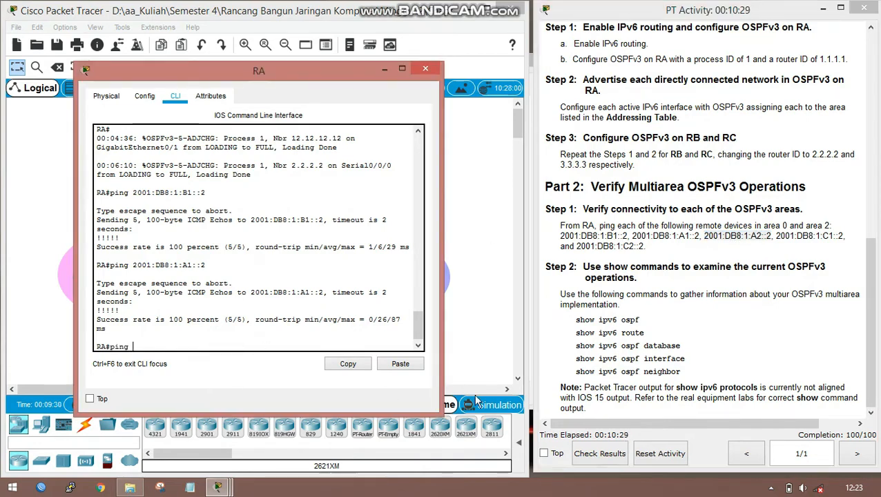
click(397, 365)
key(Return)
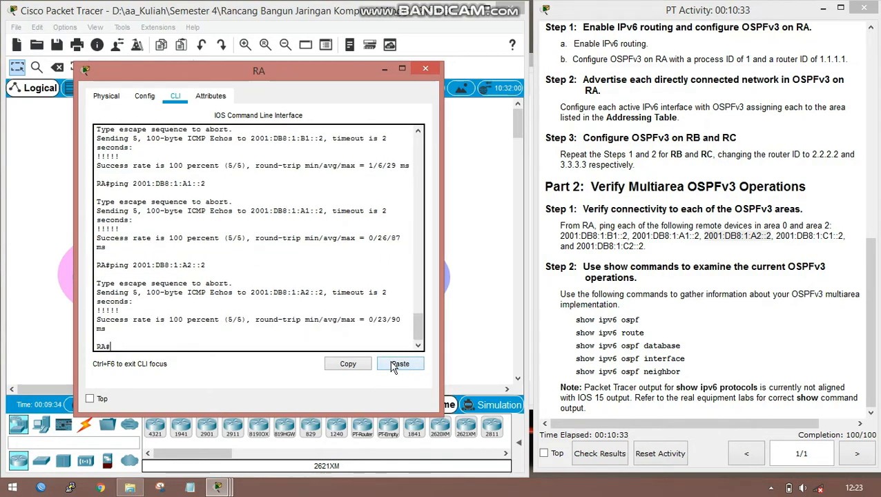
Ping 2001:DB8:1:C1::2 from RA, using the address given in the activity instructions
click(786, 225)
drag(775, 235, 846, 236)
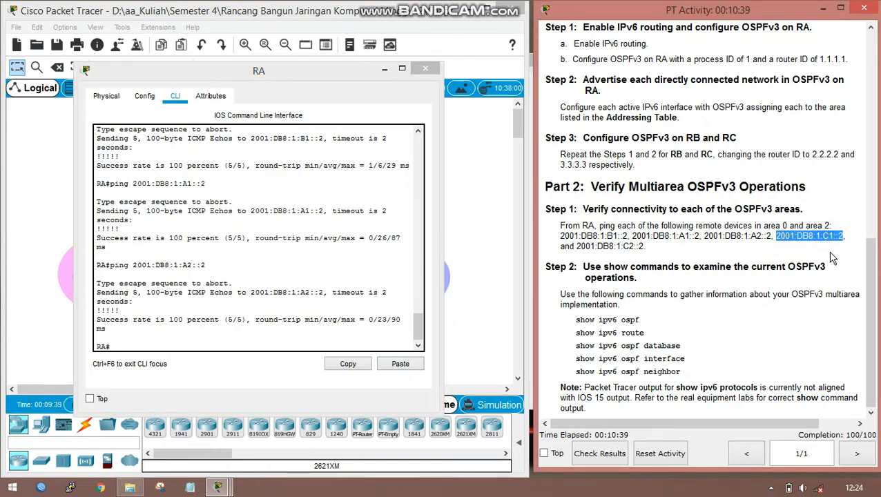
click(296, 342)
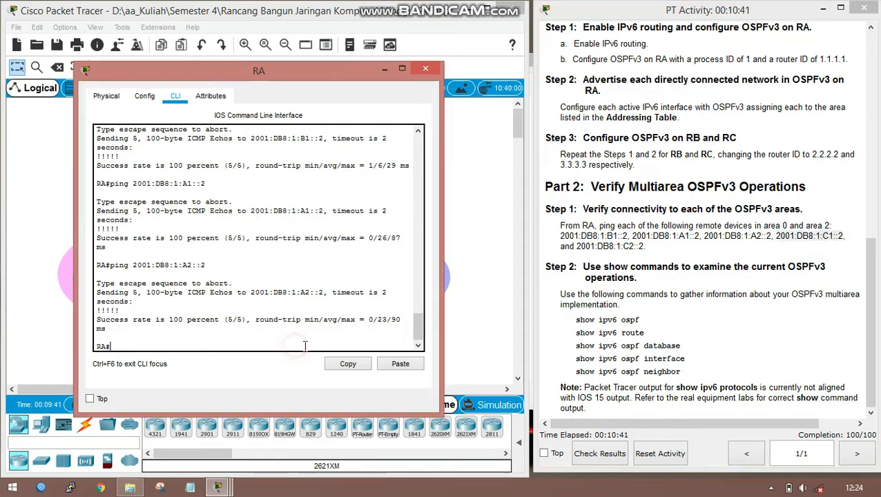
text(ping)
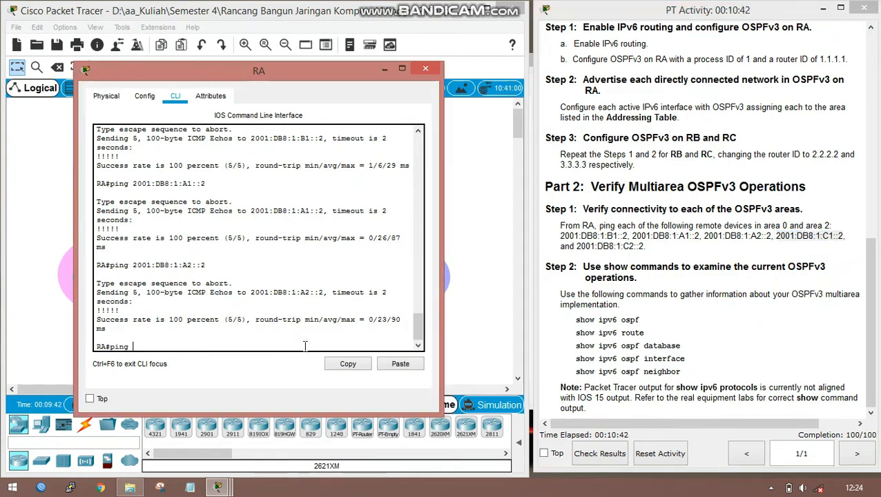
click(384, 364)
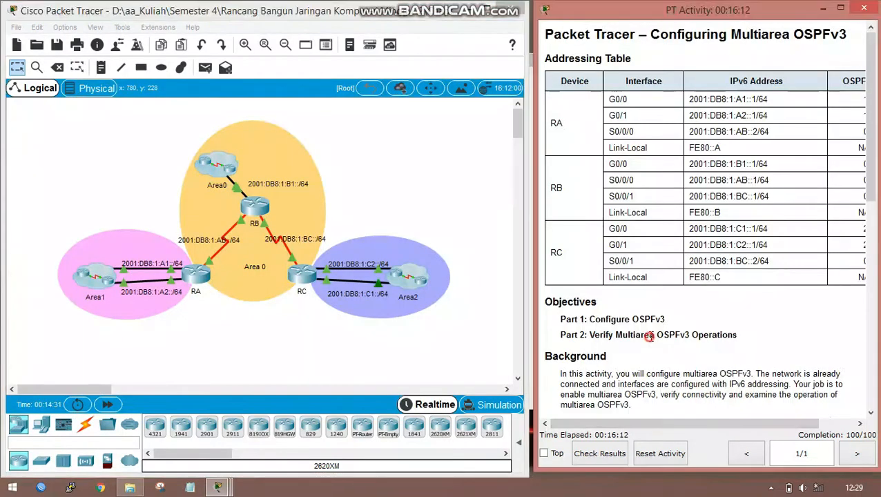
Reopen RA's command line, run show ipv6 ospf and review the complete output for the OSPFv3 process and its areas
scroll(649, 336, down, 8)
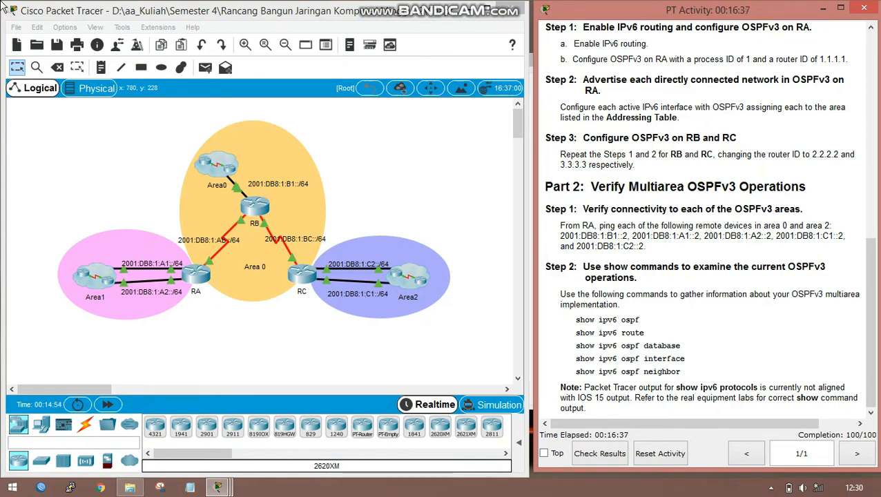
click(200, 272)
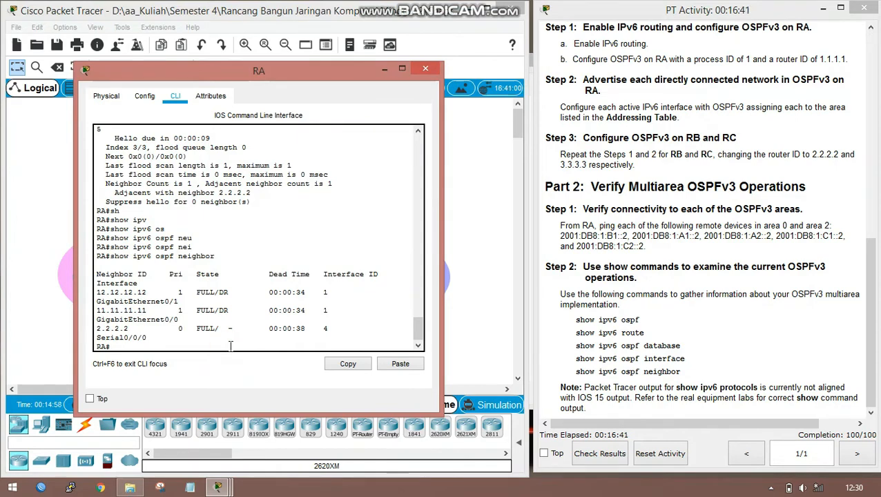
key(Tab)
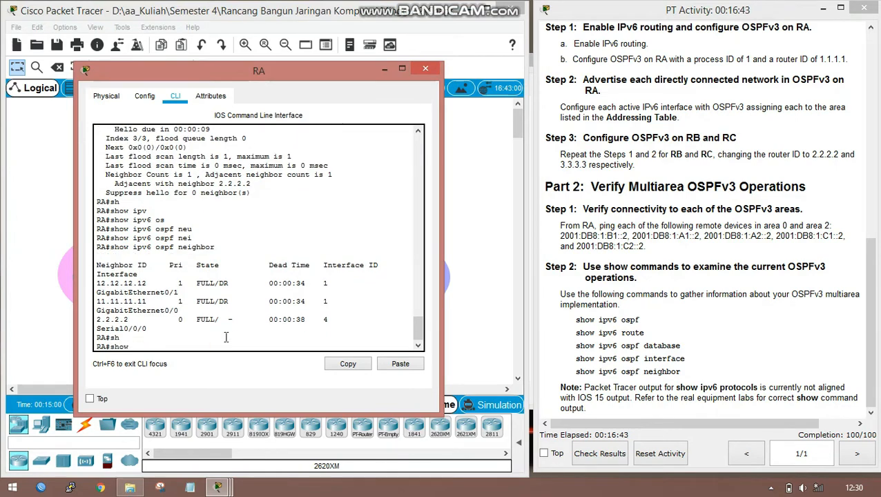
text(ipv)
key(Tab)
text(os)
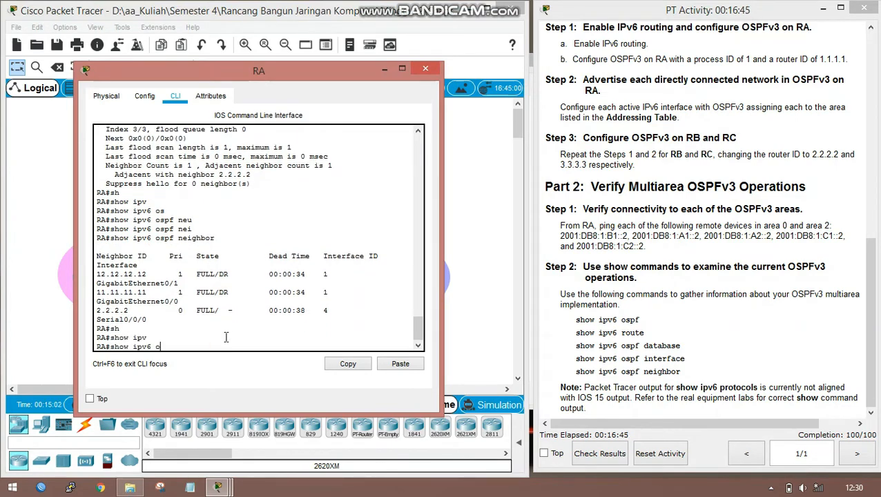
key(Tab)
key(Return)
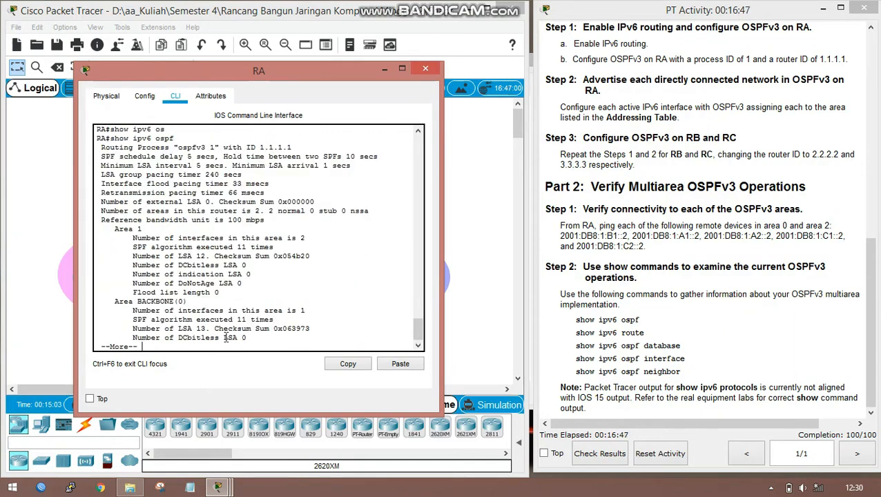
key(space)
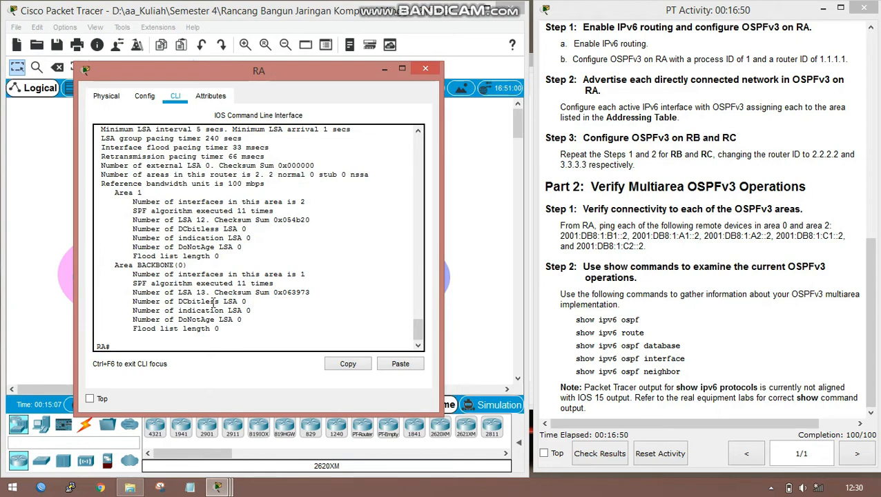
scroll(195, 267, up, 1)
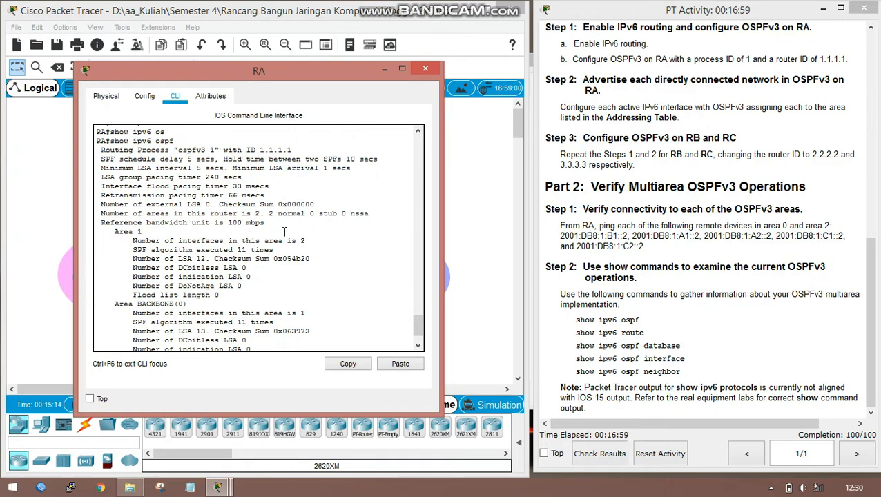
scroll(298, 257, down, 2)
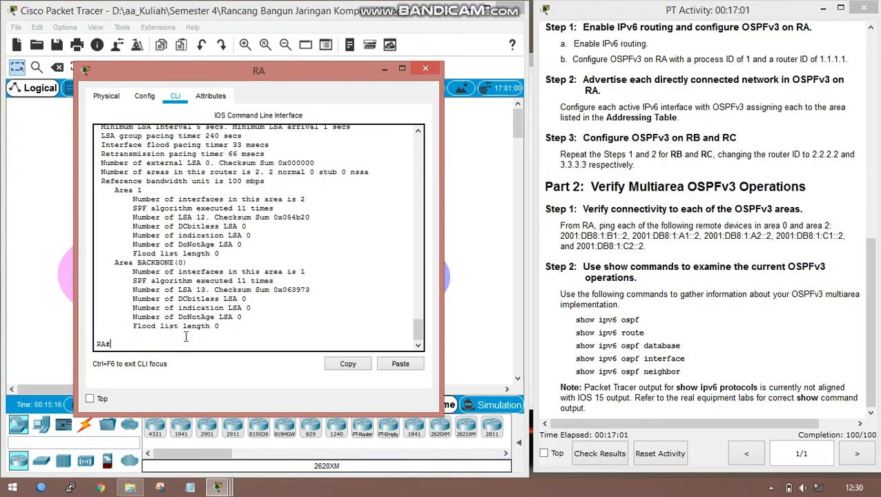
Run show ipv6 route on RA and highlight the OSPF routes for 2001:DB8:1:B1::/64 and 2001:DB8:1:BC::/64
text(sh)
key(Tab)
text(ipv)
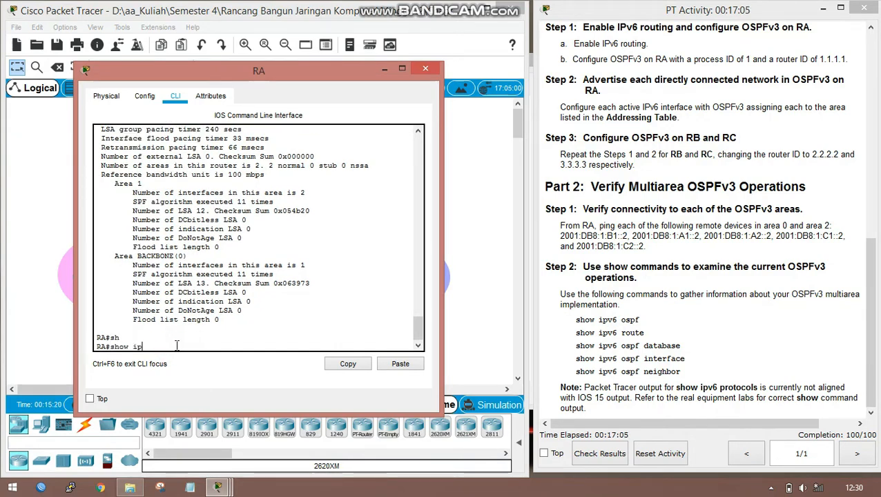
key(Tab)
text(r)
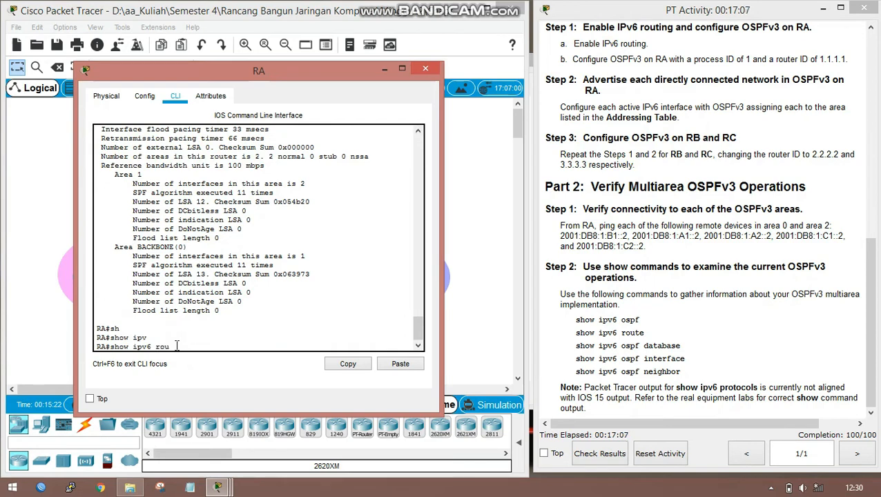
text(ou)
key(Tab)
key(Return)
key(space)
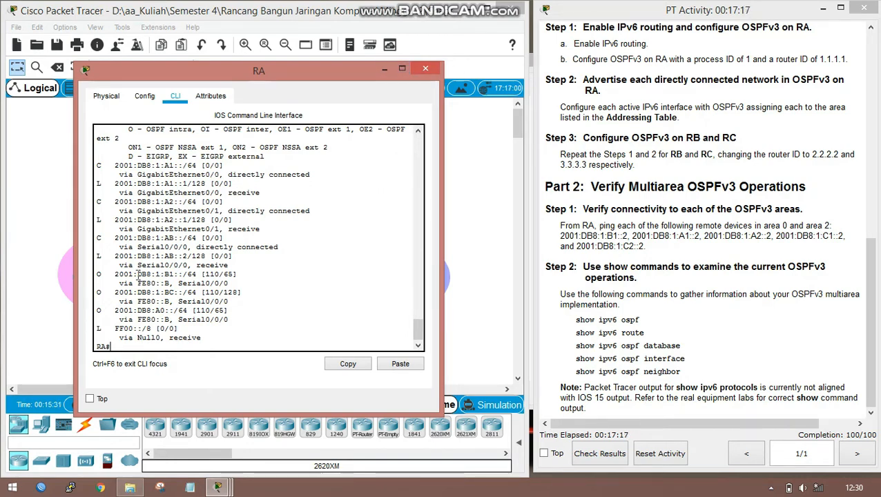
drag(96, 273, 229, 303)
Run show ipv6 ospf database on RA and review the link states of area 1 and area 0
click(254, 339)
key(Tab)
text(ip)
key(Tab)
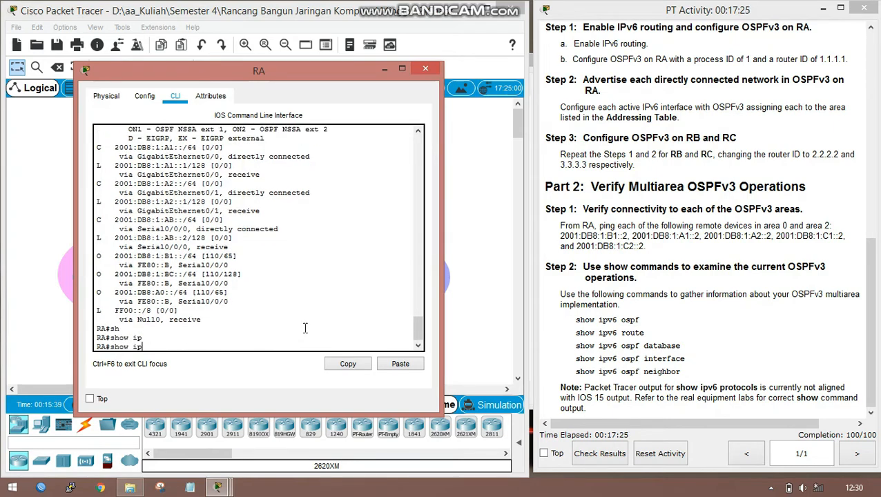
text(v)
key(Tab)
text(os)
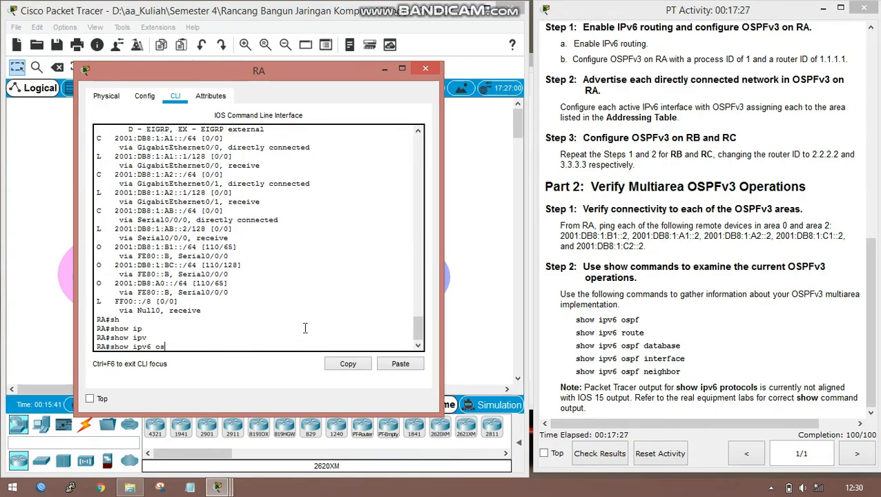
key(Tab)
text(dat)
key(Tab)
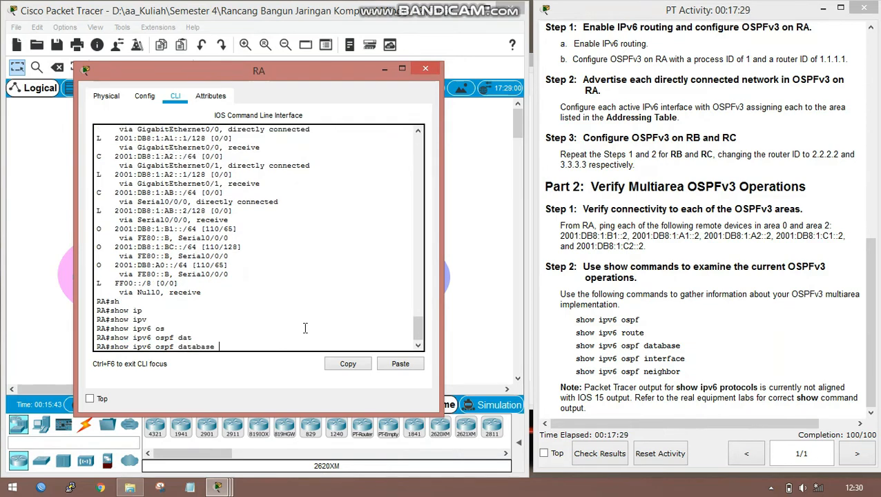
key(Return)
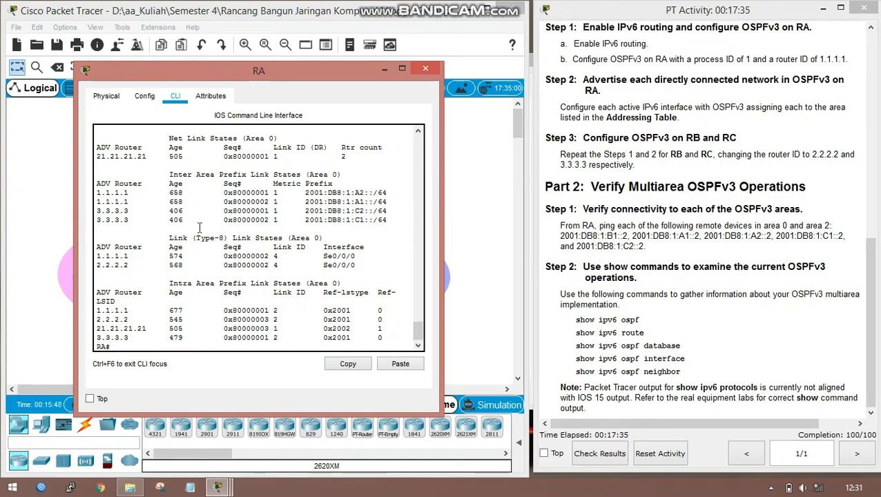
scroll(199, 228, up, 1)
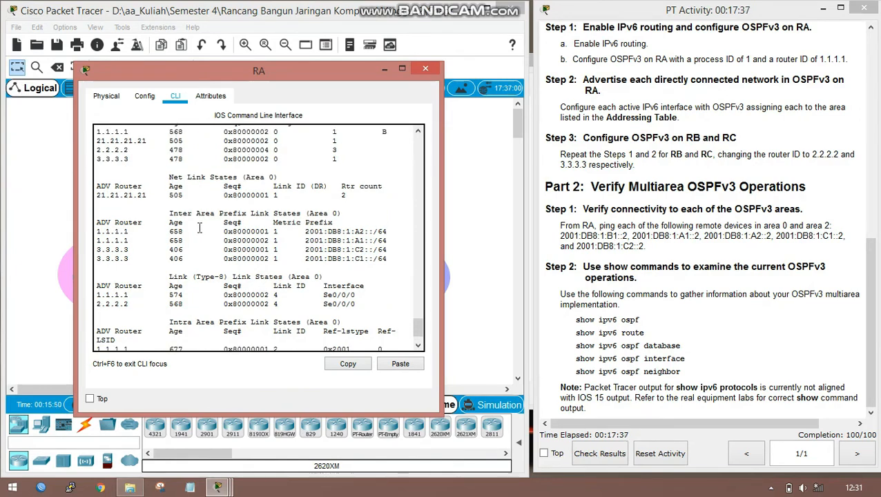
scroll(198, 228, up, 4)
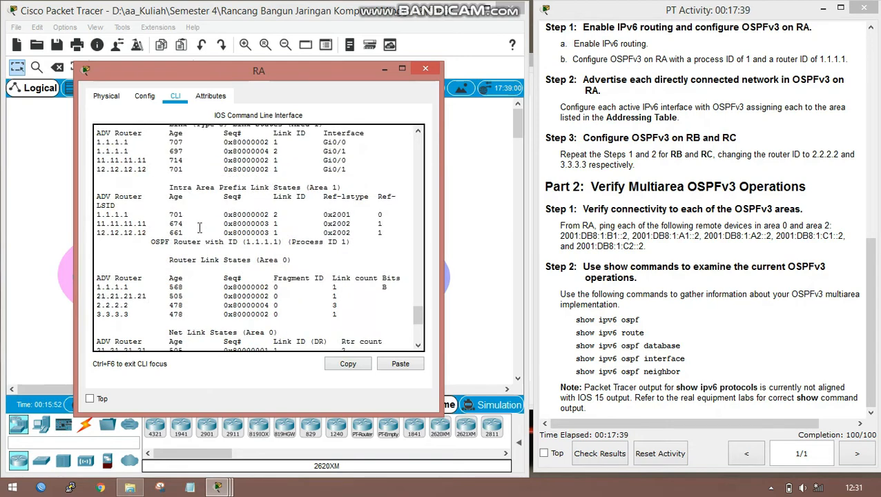
scroll(199, 227, up, 1)
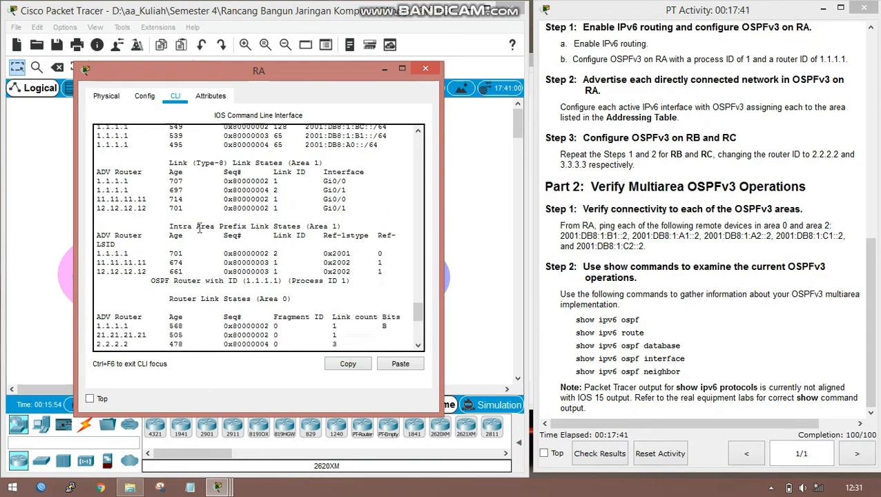
scroll(199, 227, down, 8)
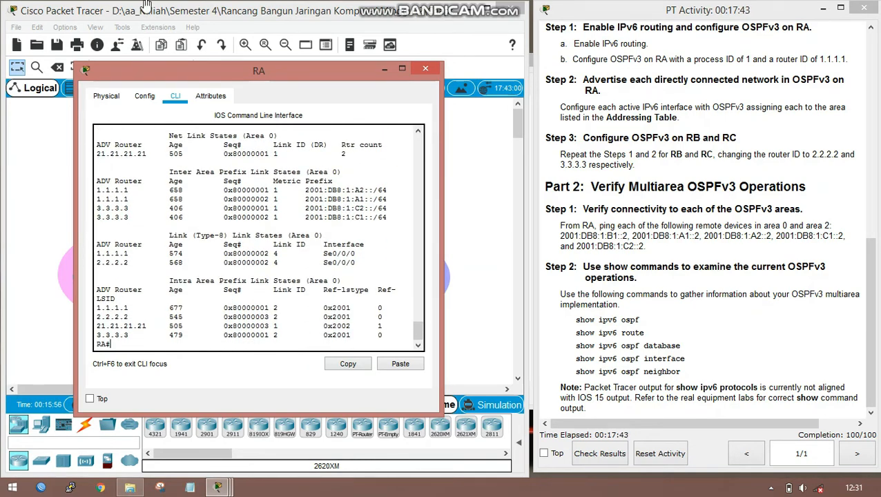
Run show ipv6 ospf interface on RA and review the full OSPFv3 details of each interface
click(196, 349)
text(sh)
key(Tab)
text(ipv)
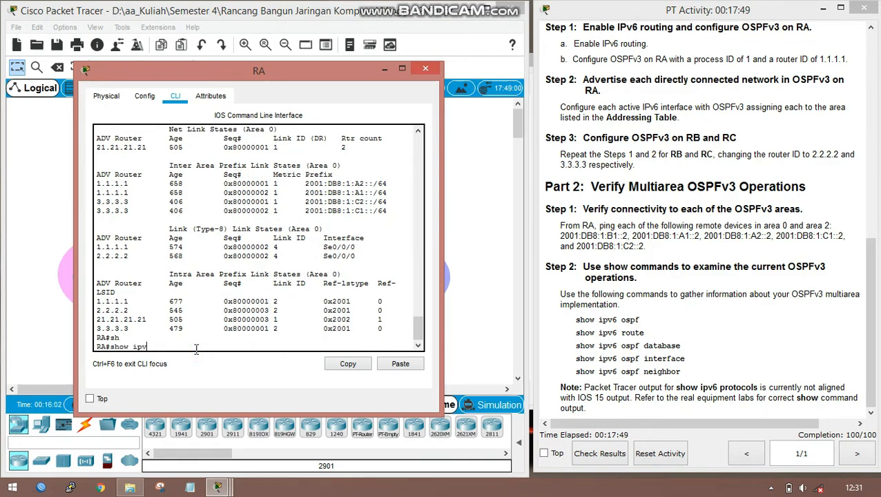
key(Tab)
text(os)
key(Tab)
text(in)
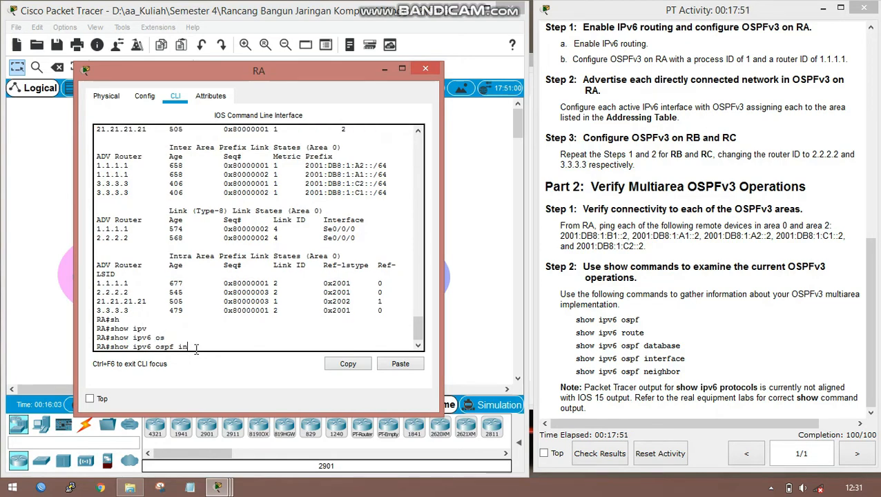
key(Tab)
key(Return)
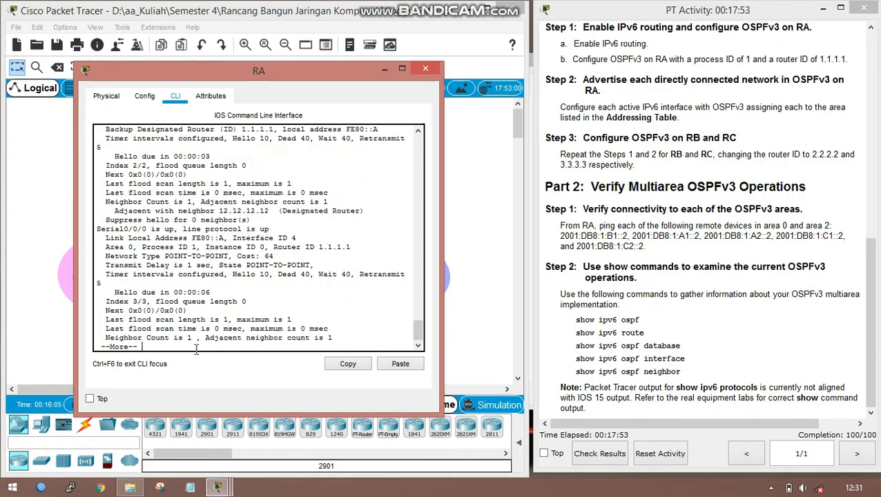
key(space)
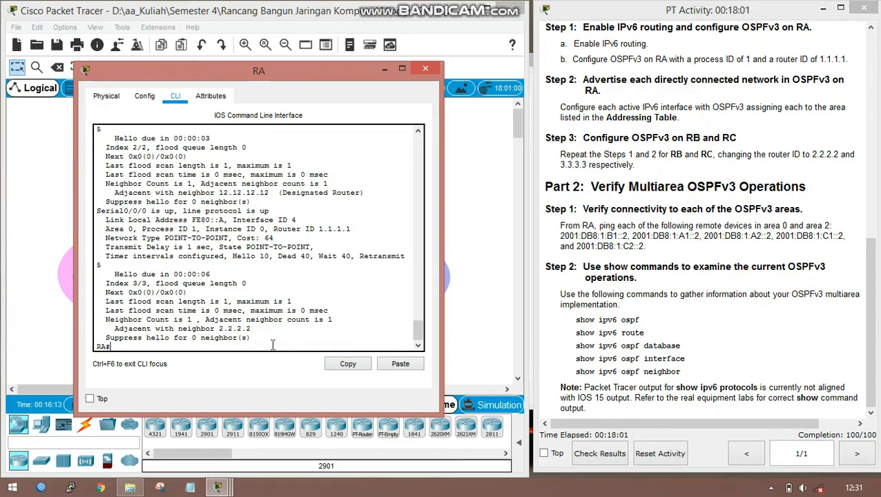
scroll(273, 344, up, 7)
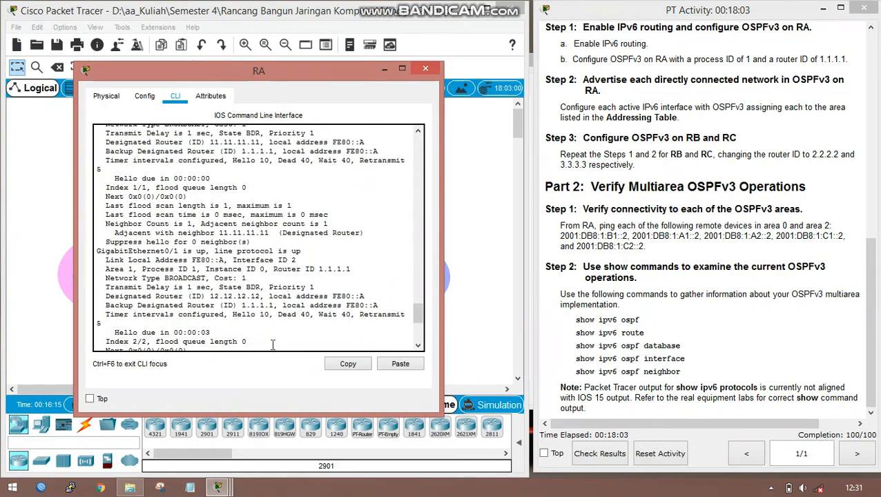
scroll(273, 344, down, 7)
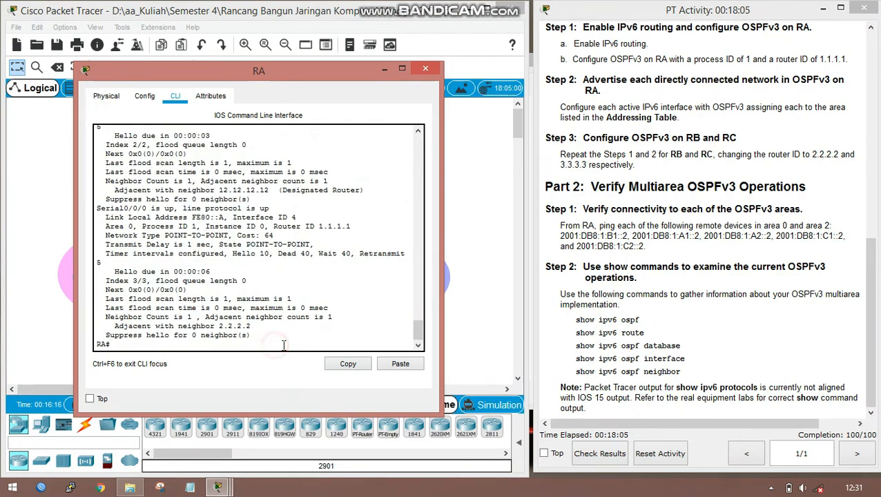
Run show ipv6 ospf neighbor on RA, examine the GigabitEthernet0/1 neighbor entry and close RA's window
text(sh)
key(Tab)
text(ipv)
key(Tab)
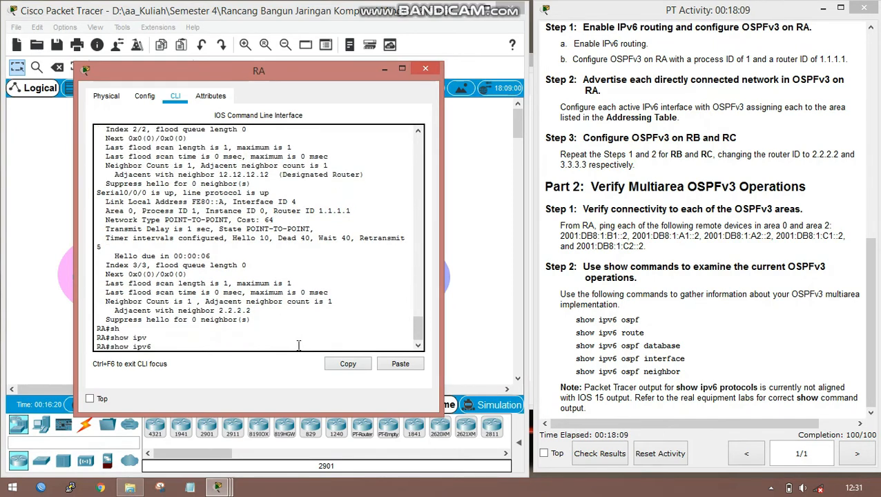
text(os)
key(Tab)
text(nei)
key(Tab)
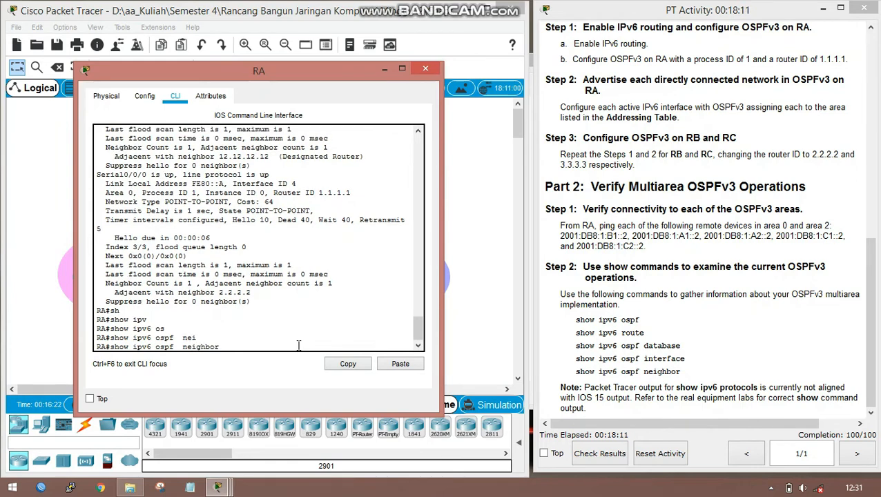
key(Return)
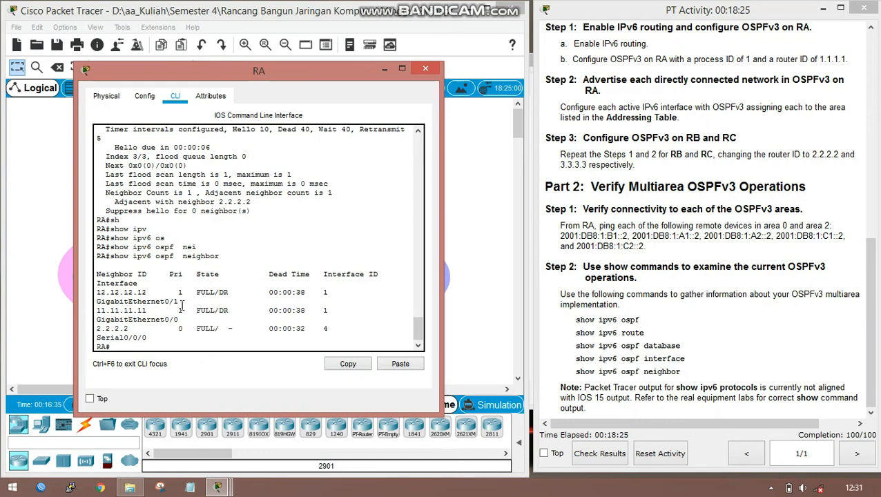
drag(180, 301, 101, 302)
click(306, 299)
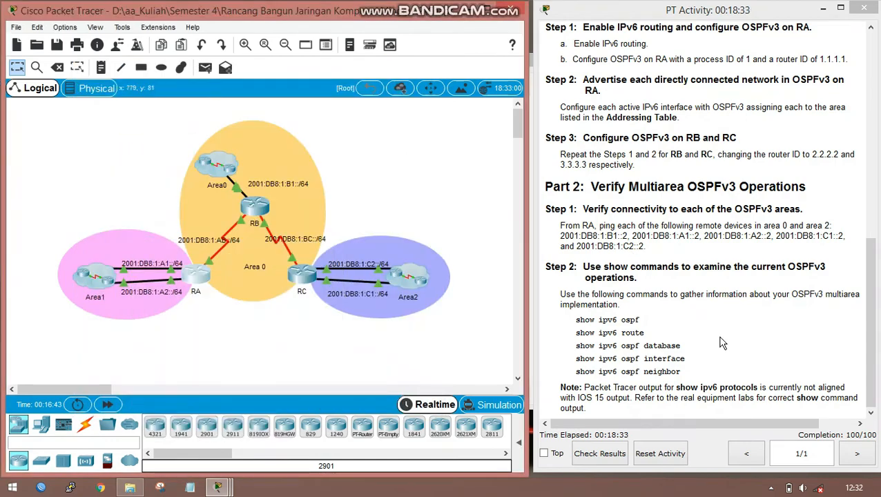
scroll(722, 336, up, 10)
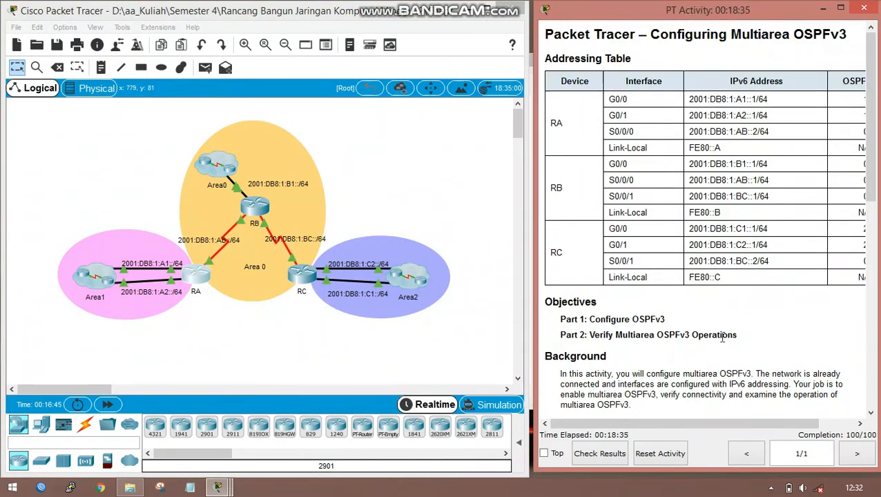